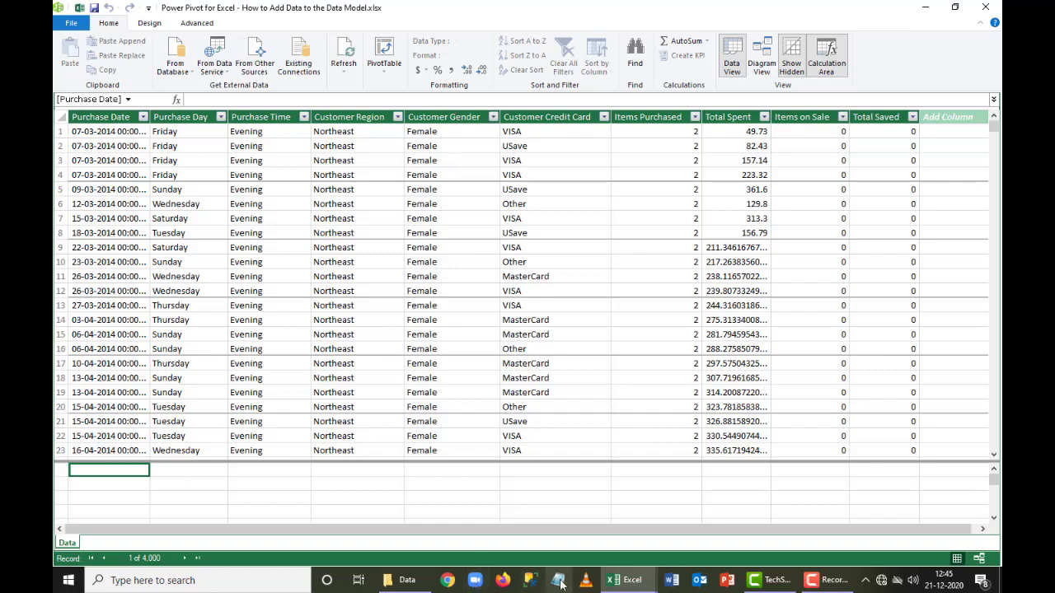
Step: Examine the filter values available for the Customer Gender, Customer Region and Purchase Time columns
left_click(493, 117)
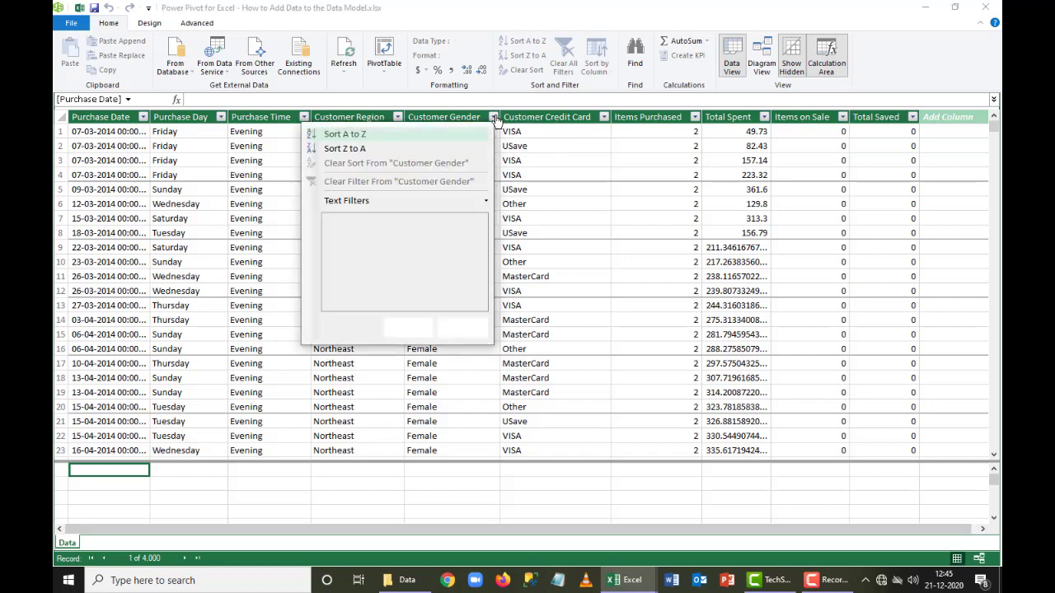
left_click(463, 327)
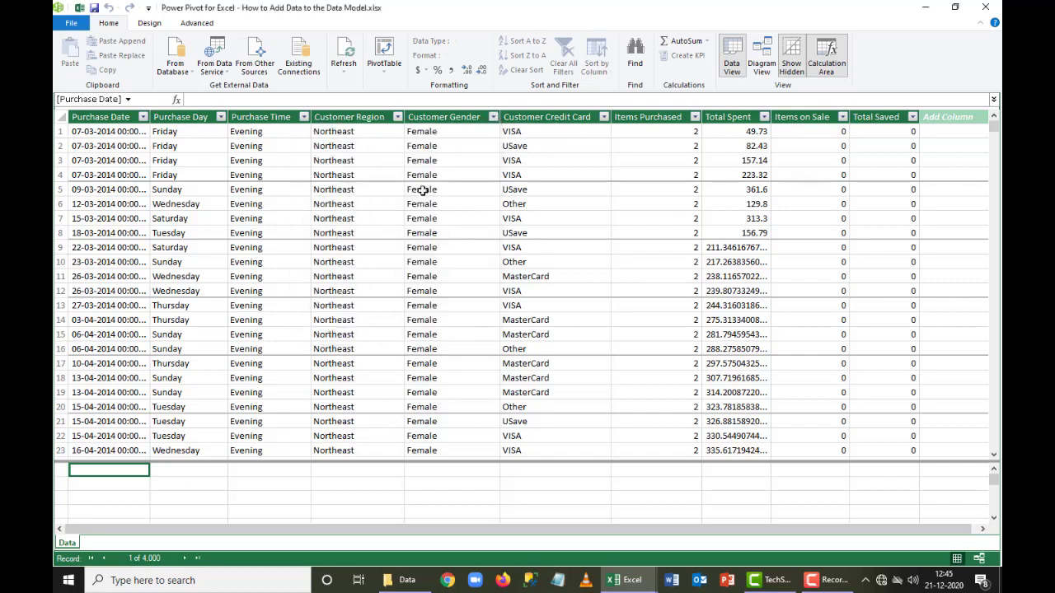
left_click(399, 117)
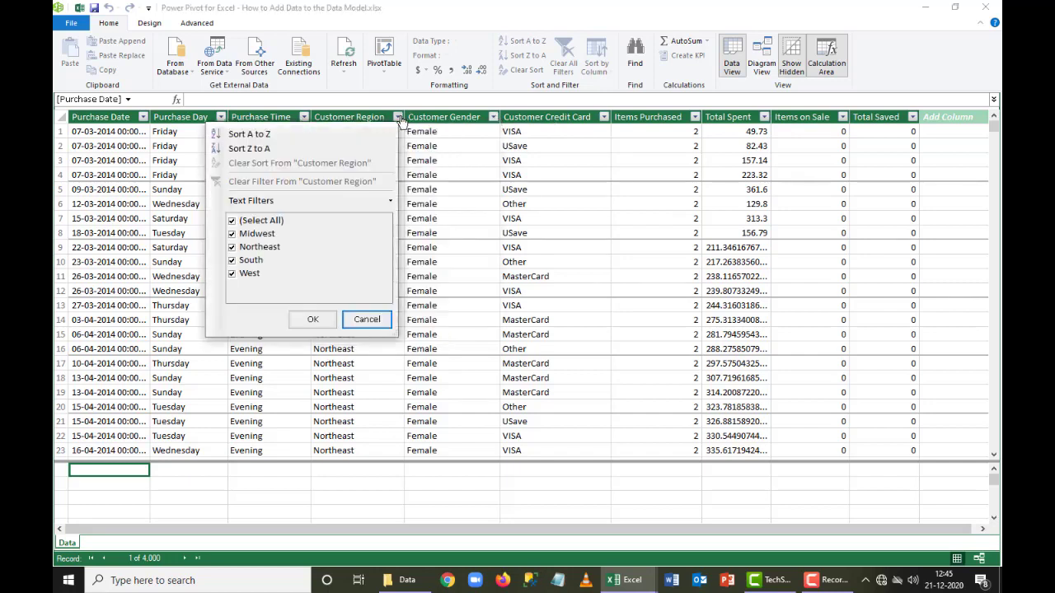
left_click(369, 321)
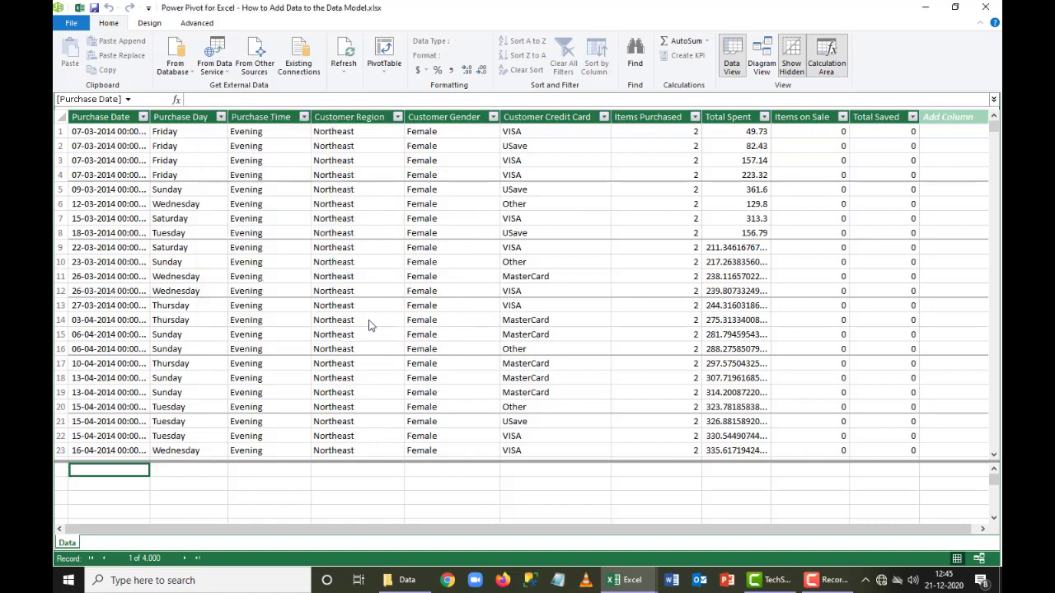
left_click(304, 117)
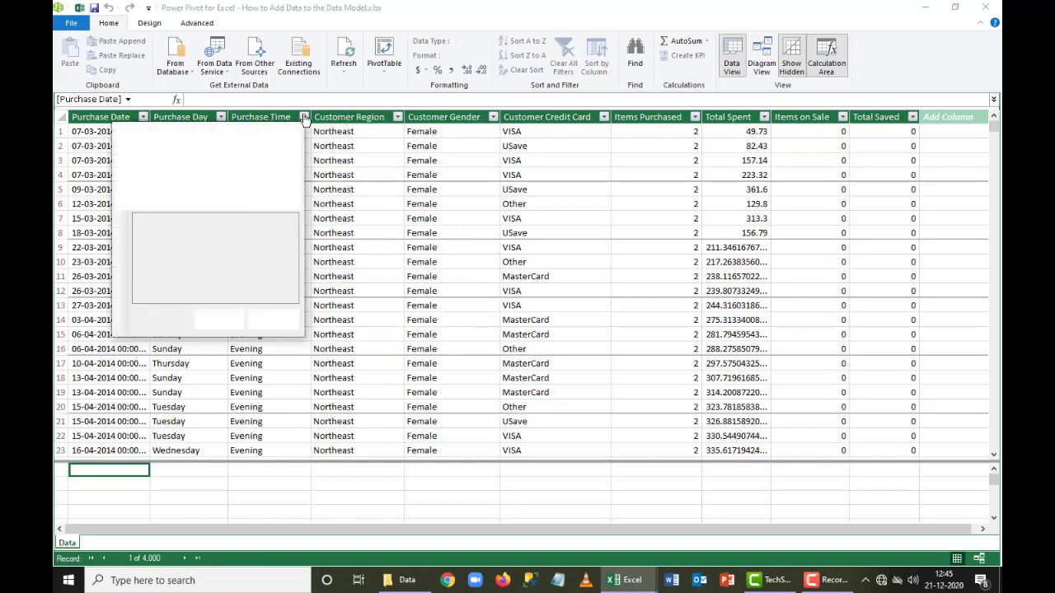
left_click(277, 324)
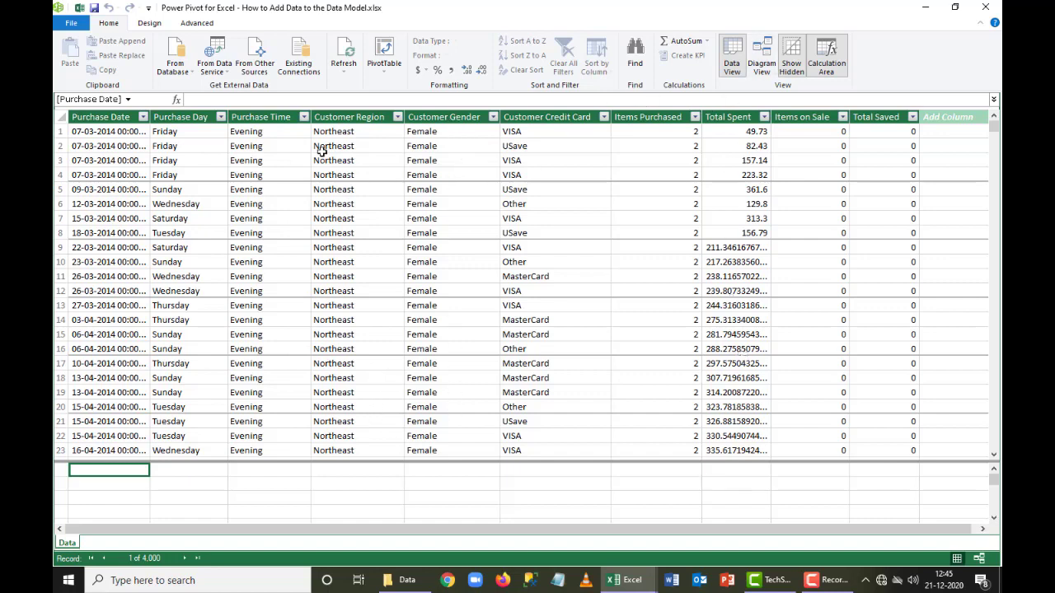
Step: Create a Four Charts PivotChart layout from the data model on a new worksheet
left_click(383, 69)
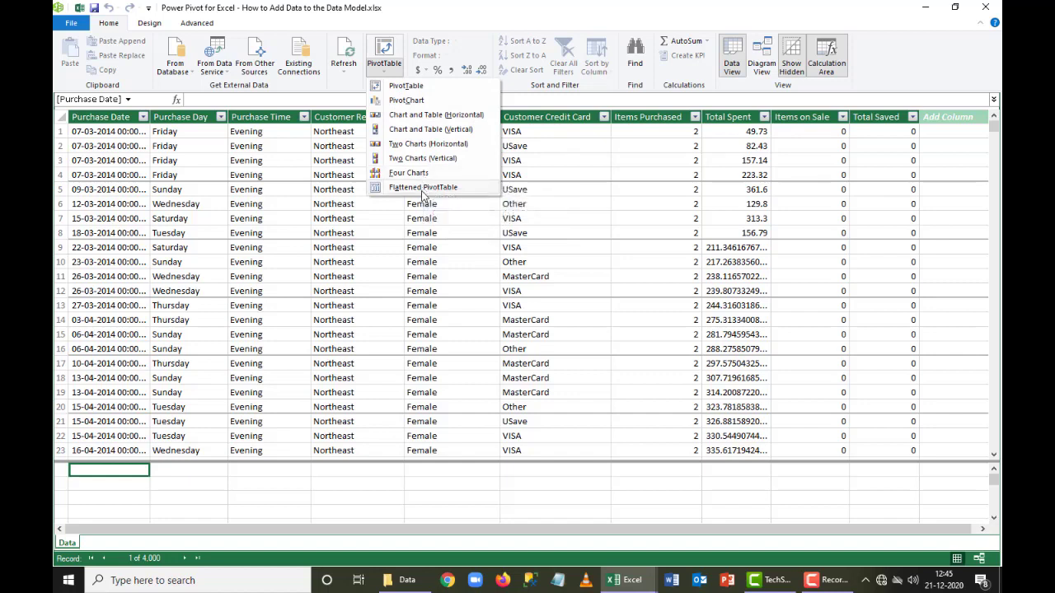
left_click(416, 175)
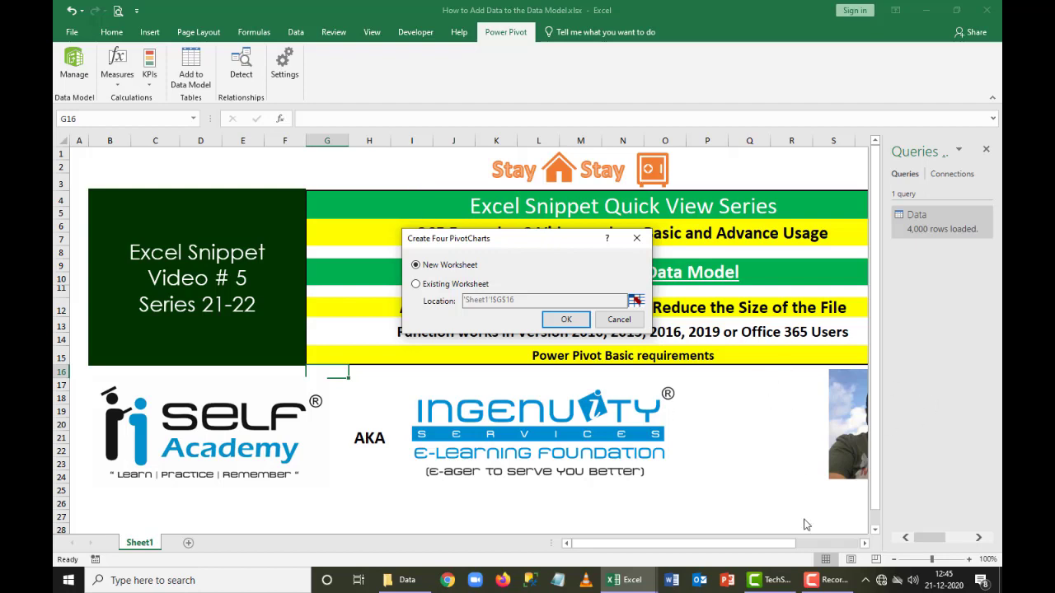
left_click(564, 319)
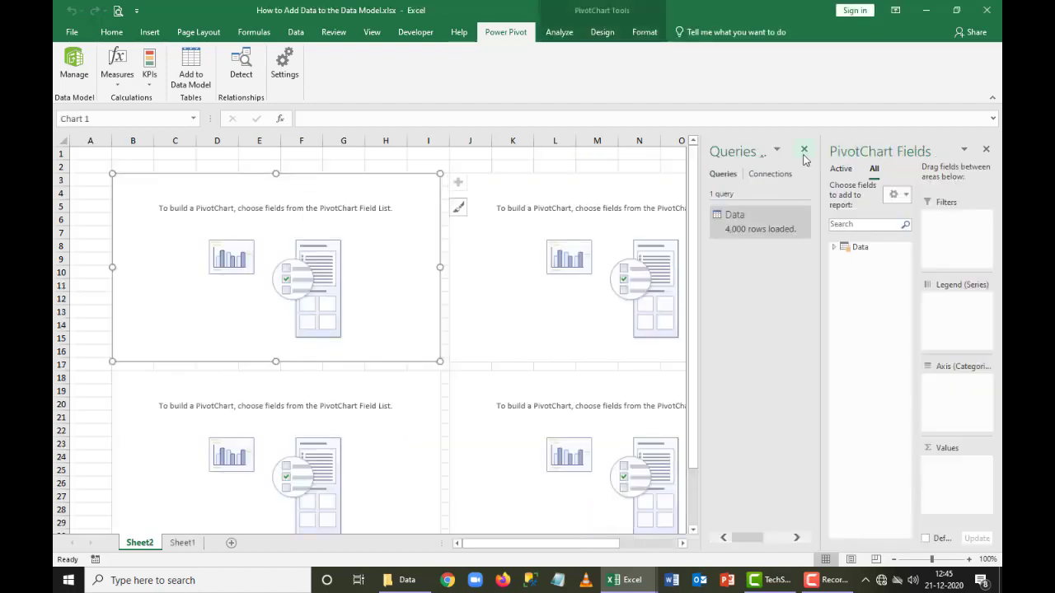
Step: Hide the workbook queries, then expand the Data table's fields and widen the field list to show full field names
left_click(804, 150)
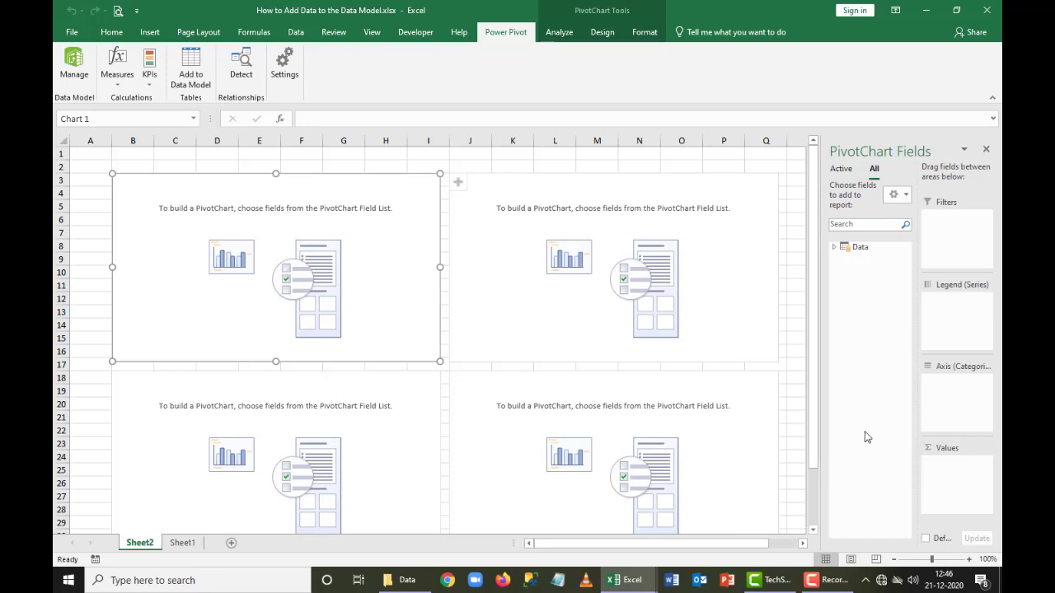
left_click(835, 248)
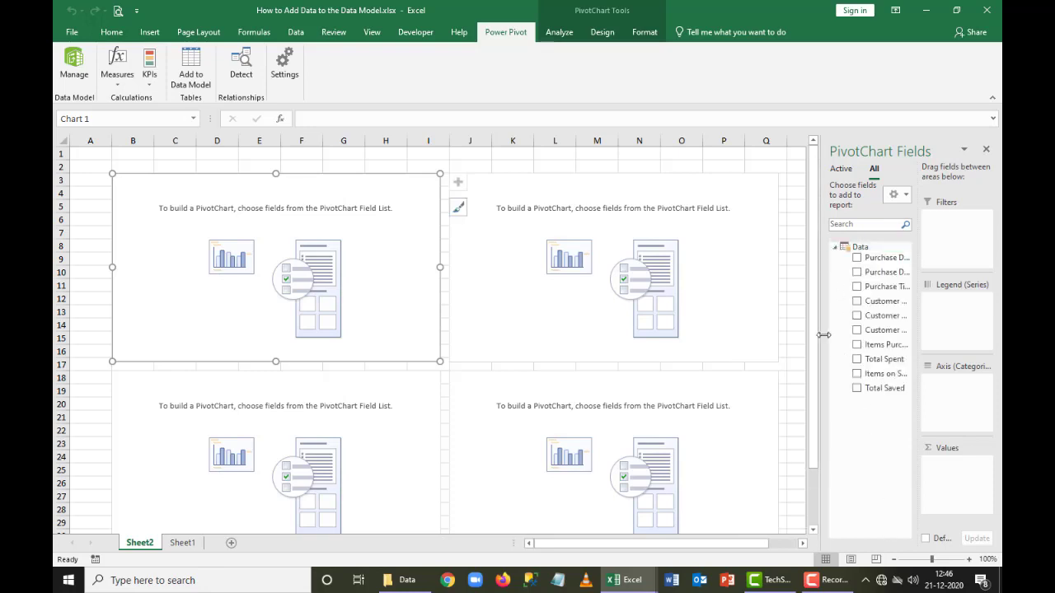
left_click_drag(821, 334, 763, 333)
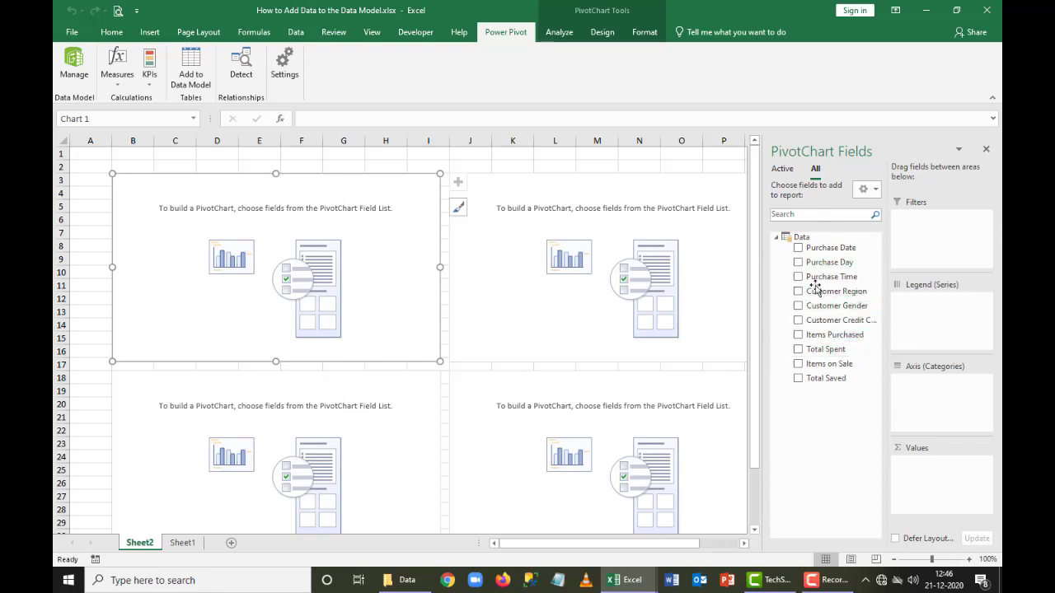
Step: Open the Data query for editing in the Power Query Editor
left_click(296, 31)
left_click(328, 52)
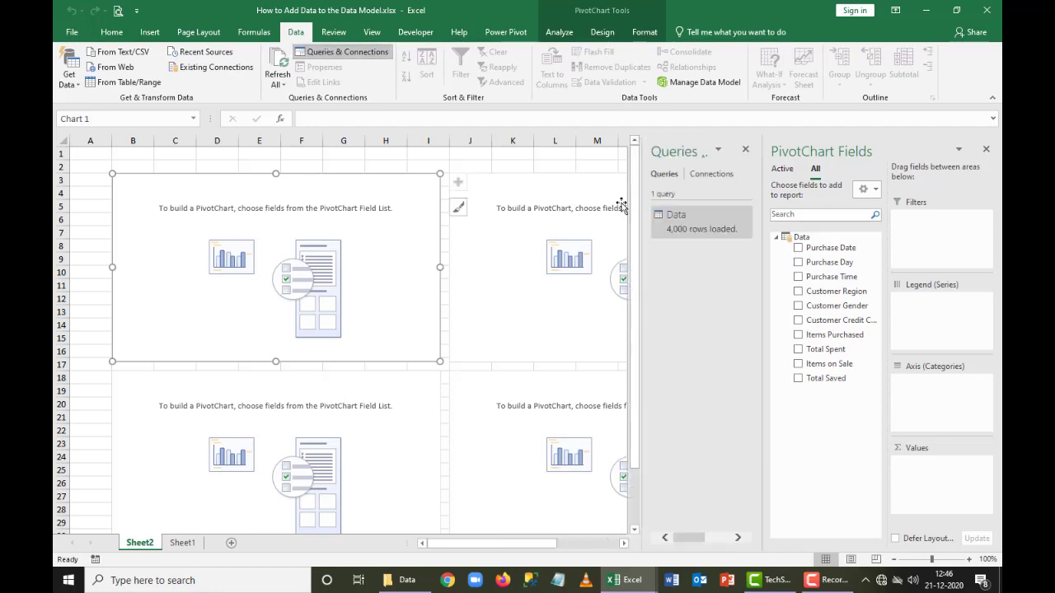
right_click(702, 221)
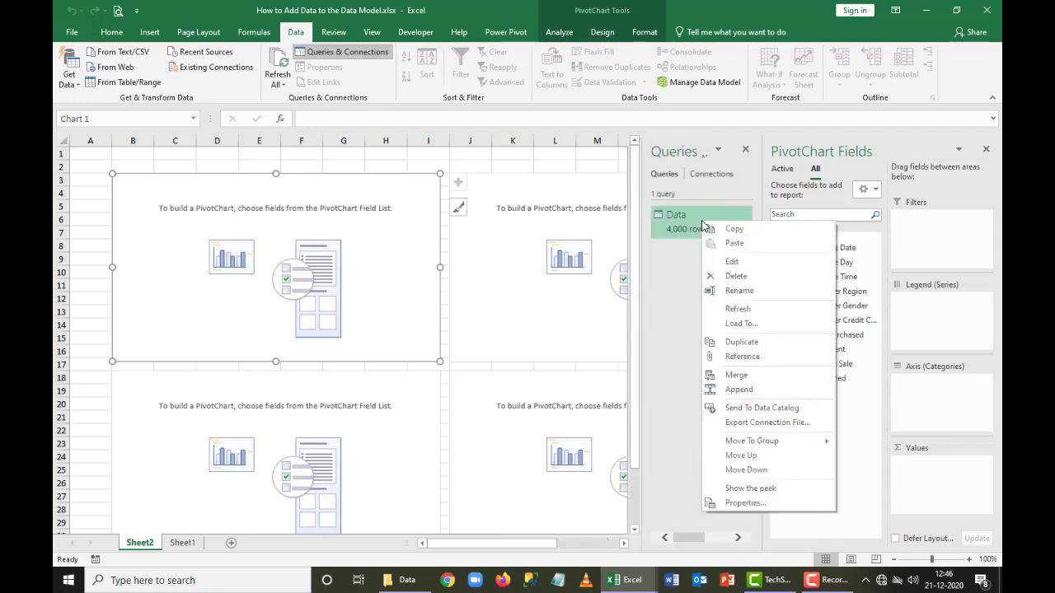
left_click(723, 263)
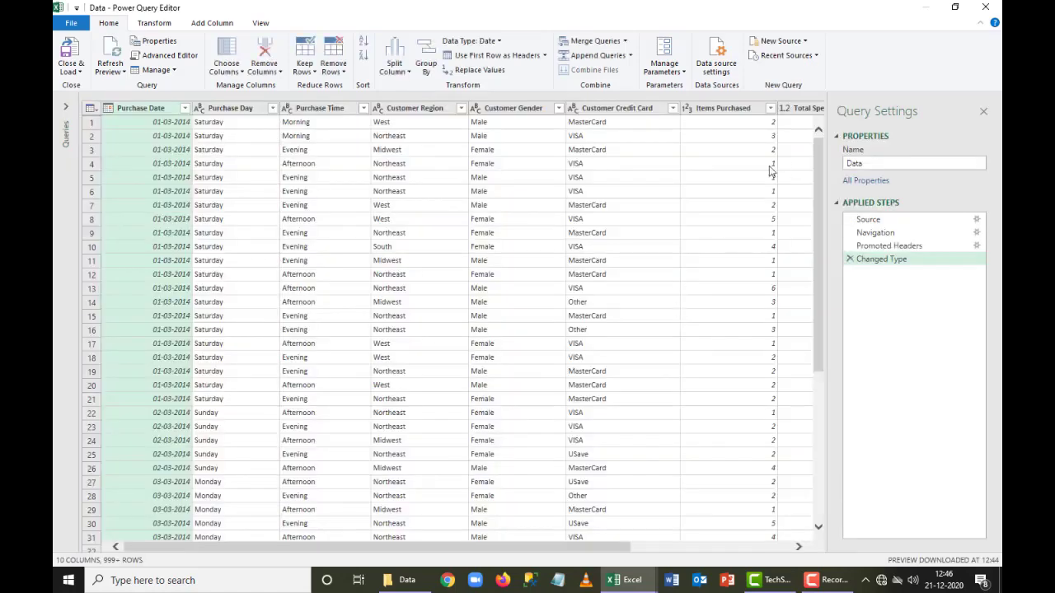
Step: Detect the data types of all columns from Purchase Date to Total Saved, and close and load the query
left_click_drag(445, 550, 606, 551)
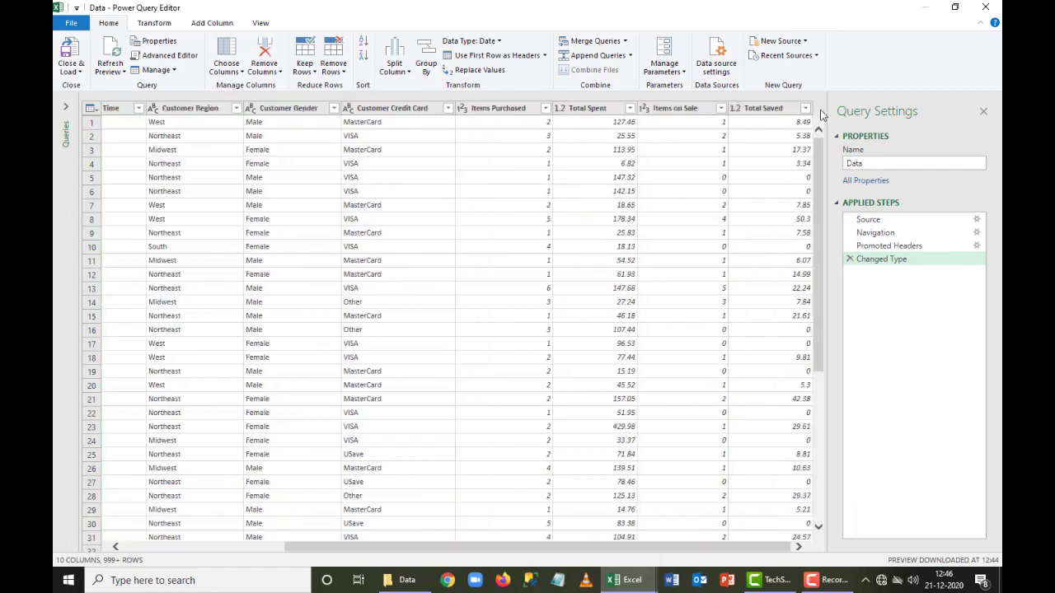
left_click(780, 112, "shift")
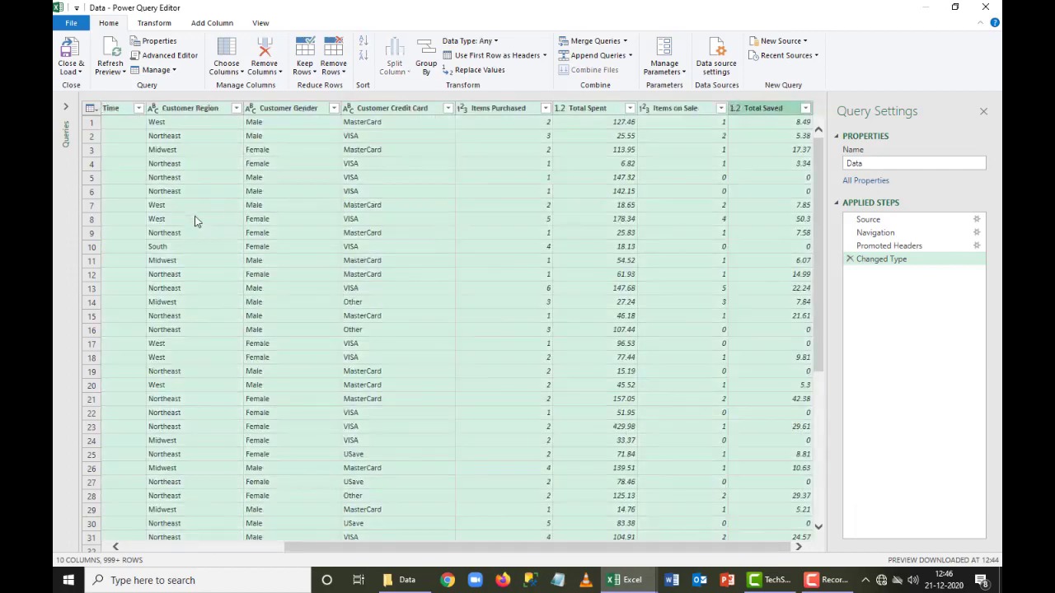
left_click(158, 25)
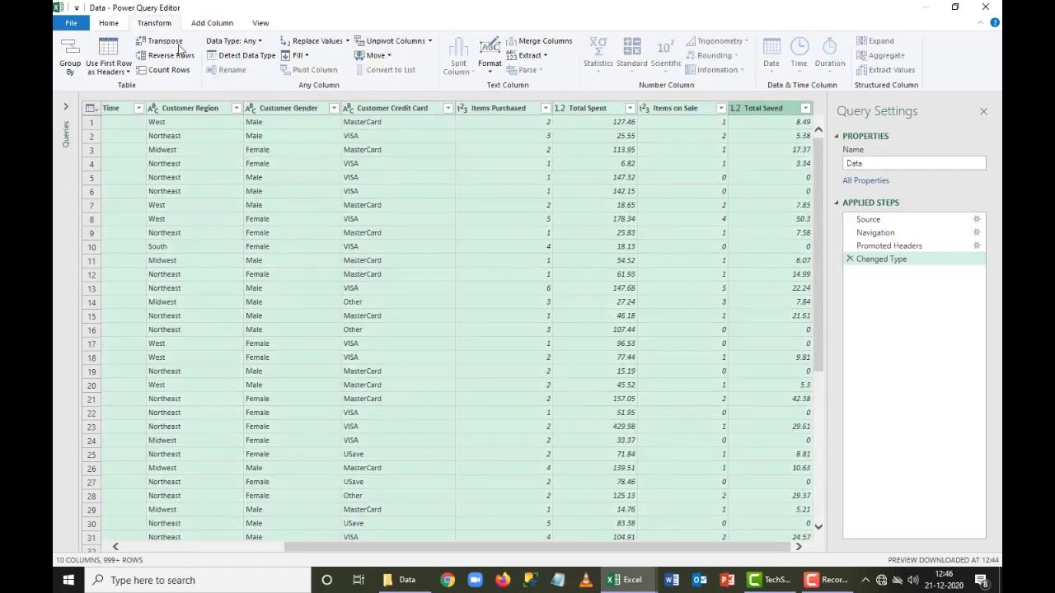
left_click(246, 56)
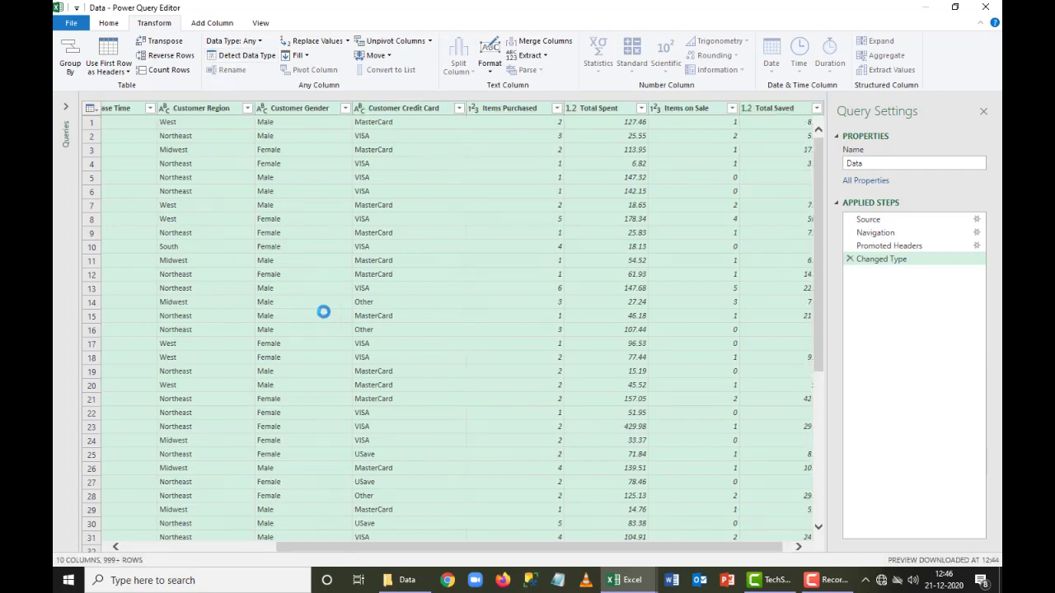
left_click(109, 24)
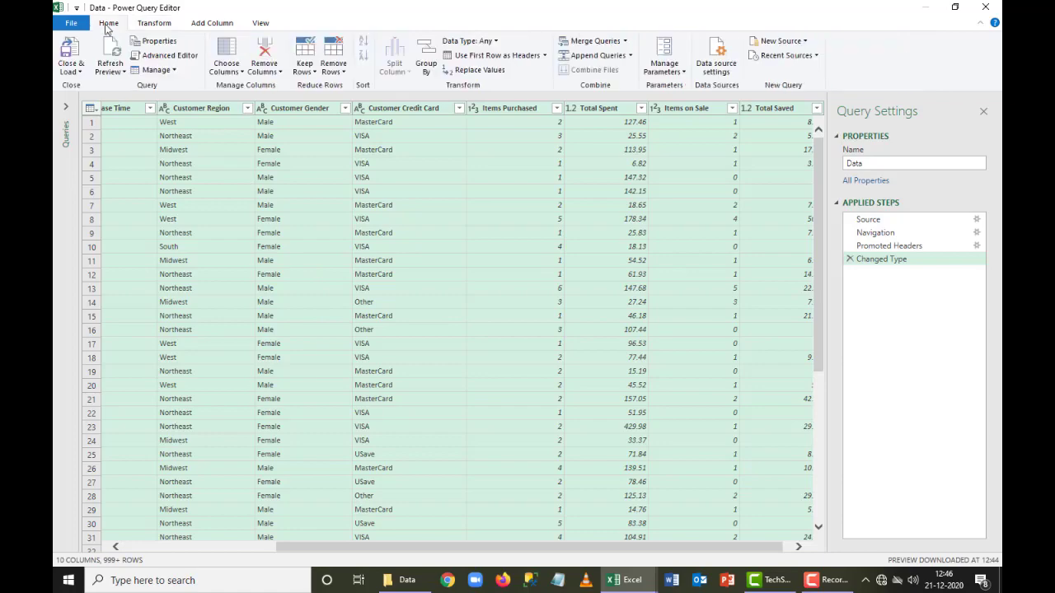
left_click(71, 48)
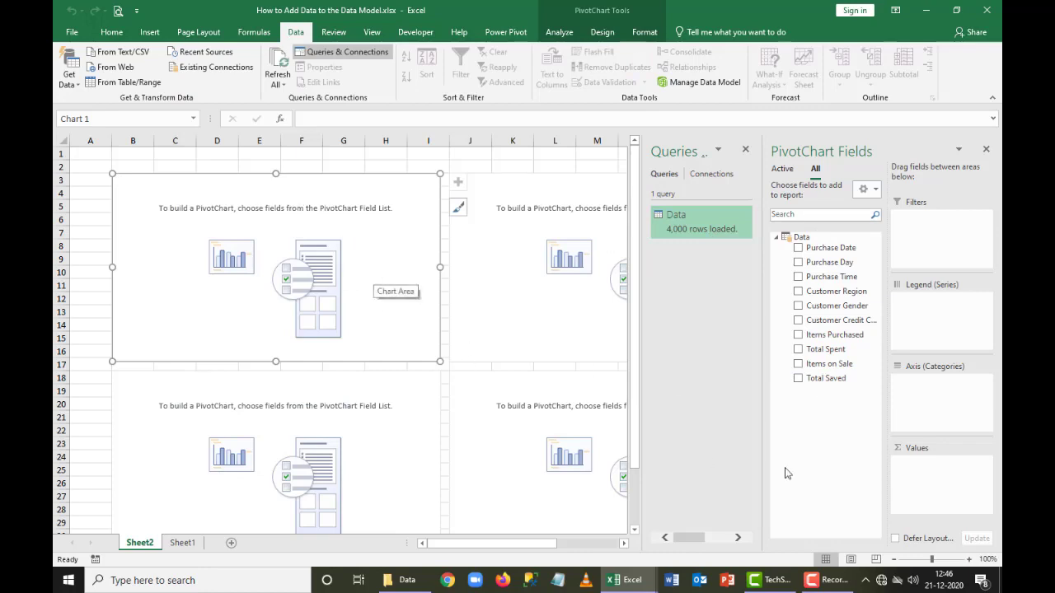
Step: Build the first PivotChart with Customer Region as the axis and the sum of Total Spent as values
left_click(798, 292)
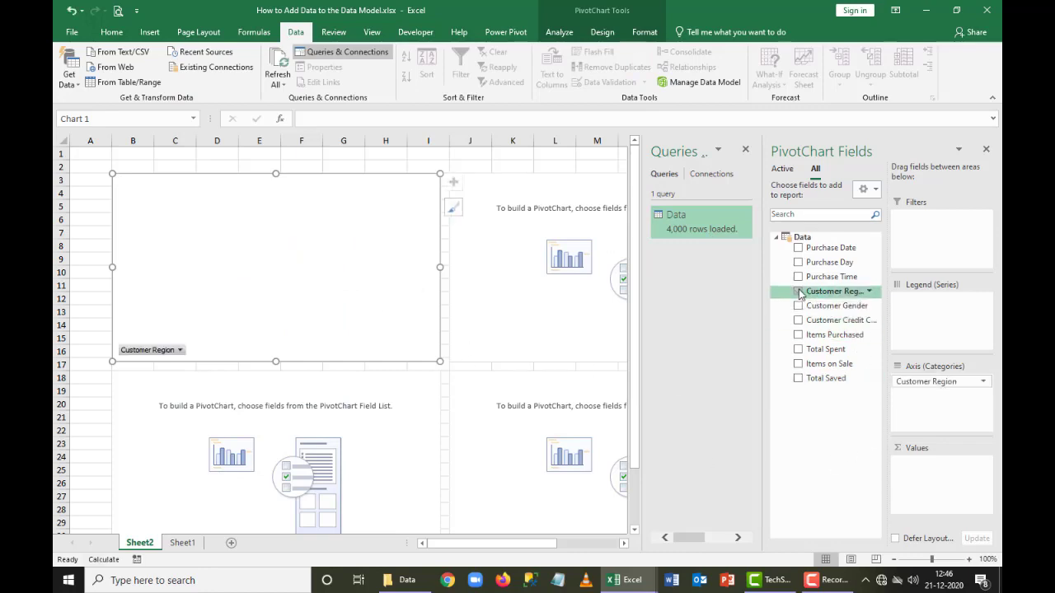
left_click(798, 350)
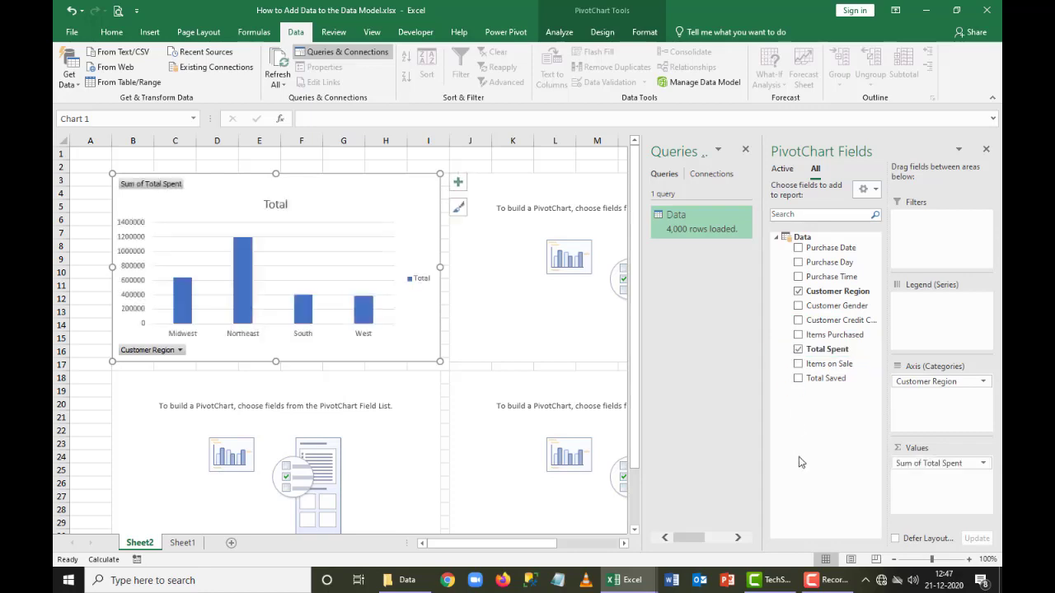
Step: Build the upper-right PivotChart with Customer Gender as the axis and the sum of Total Spent as values
left_click(540, 241)
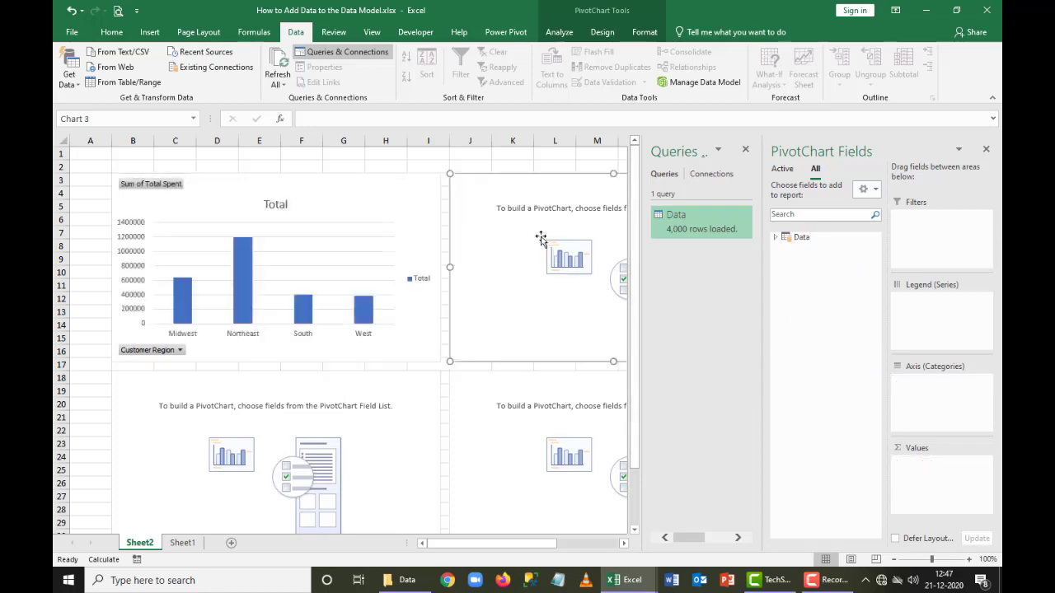
left_click(776, 237)
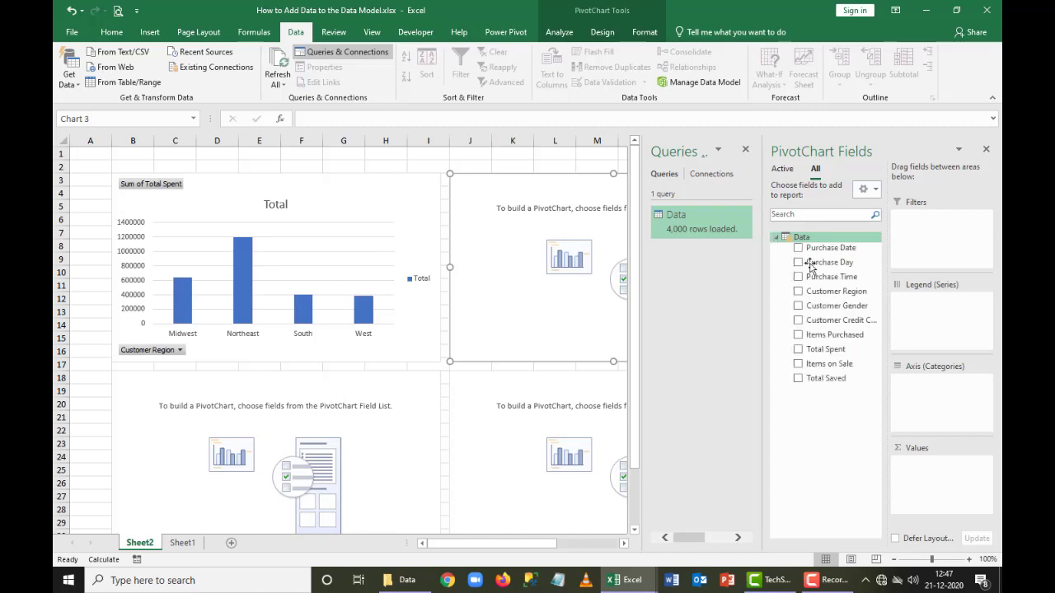
left_click(798, 306)
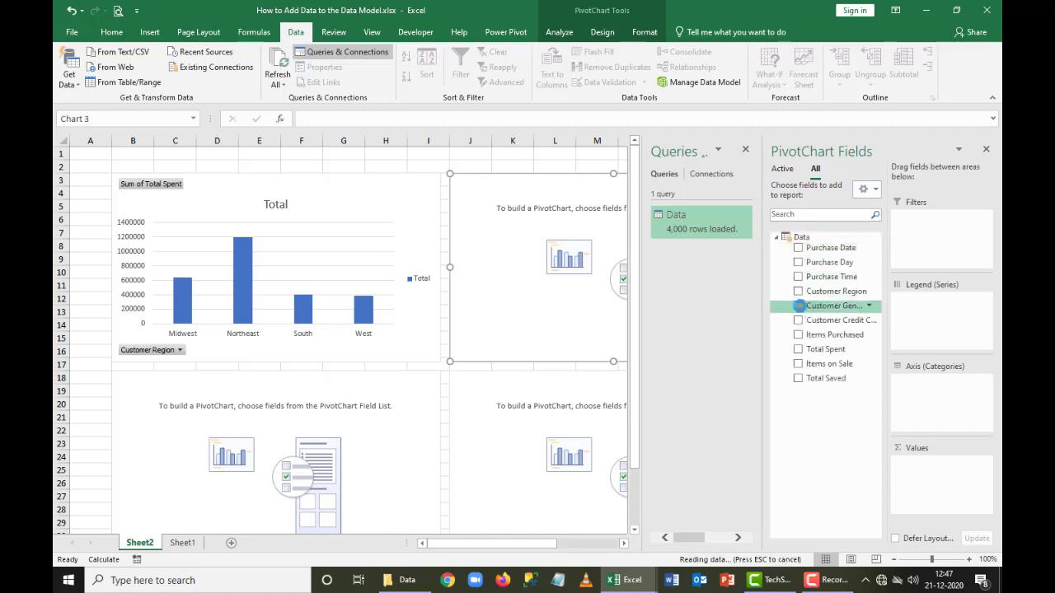
left_click(798, 350)
Step: Build the lower-left PivotChart with Purchase Time as the axis and the sum of Total Spent as values
left_click(393, 387)
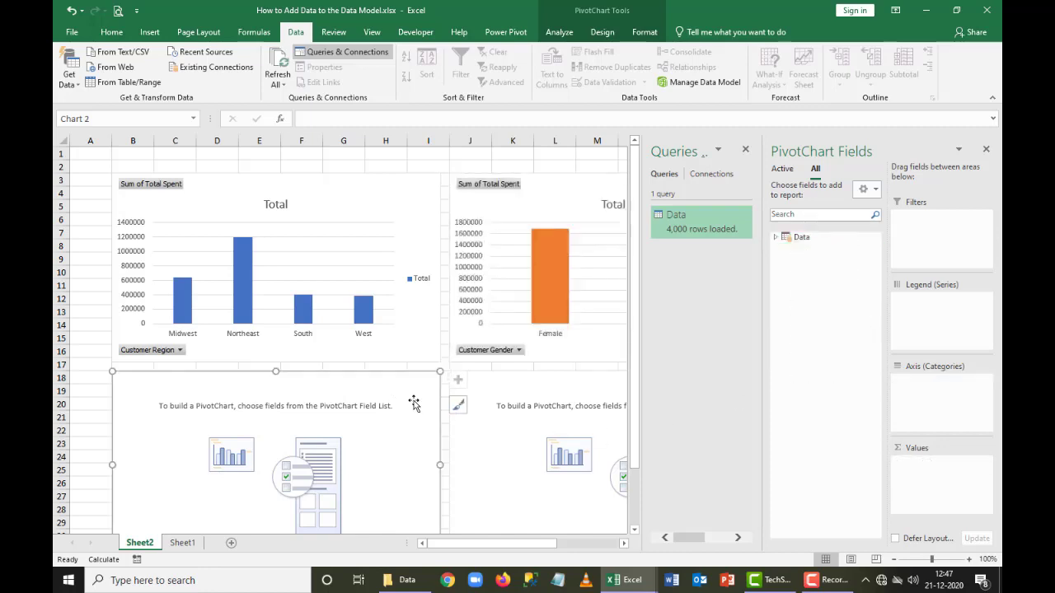
left_click(775, 237)
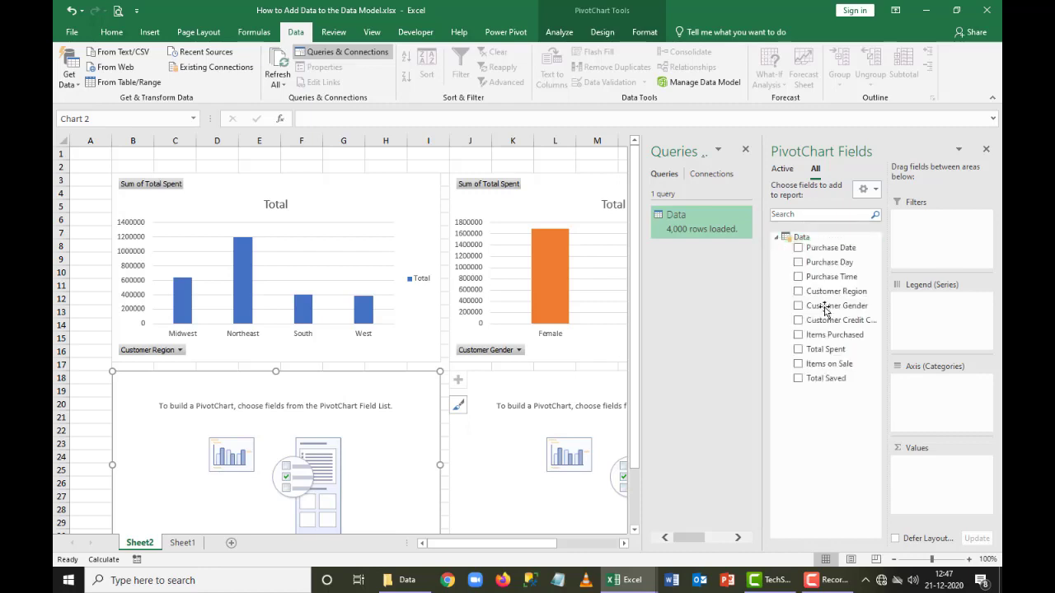
left_click(798, 277)
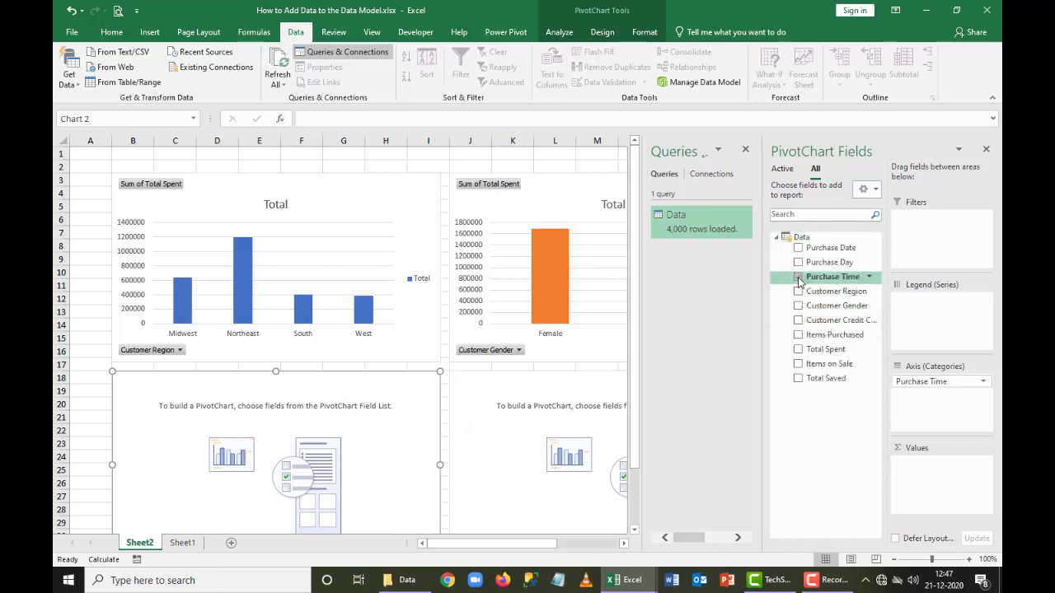
left_click(798, 352)
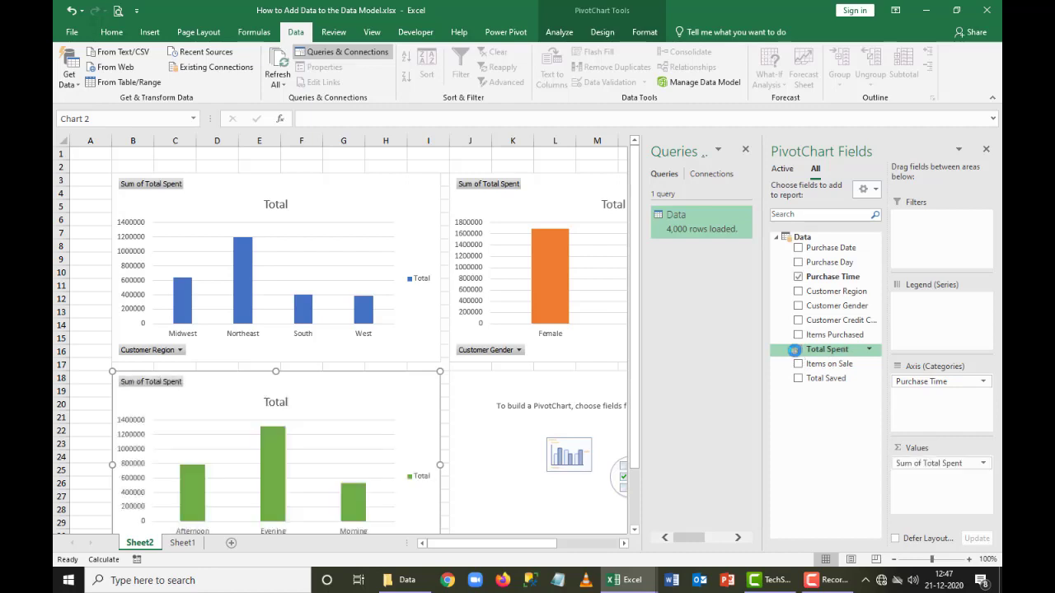
Step: Build the lower-right PivotChart with Purchase Day and the sum of Total Spent, and close the field list
left_click(611, 398)
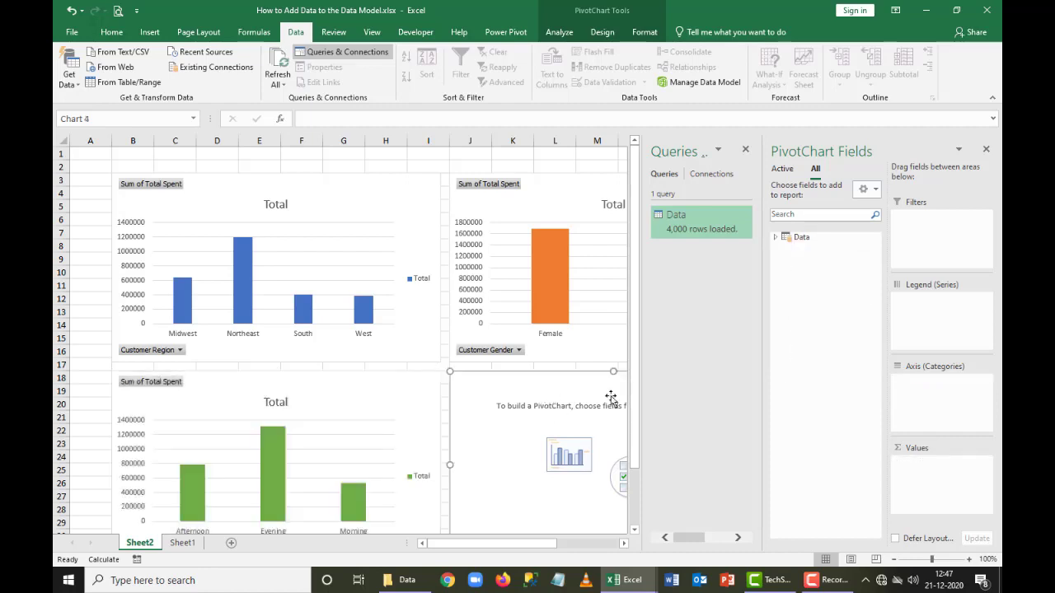
left_click(779, 238)
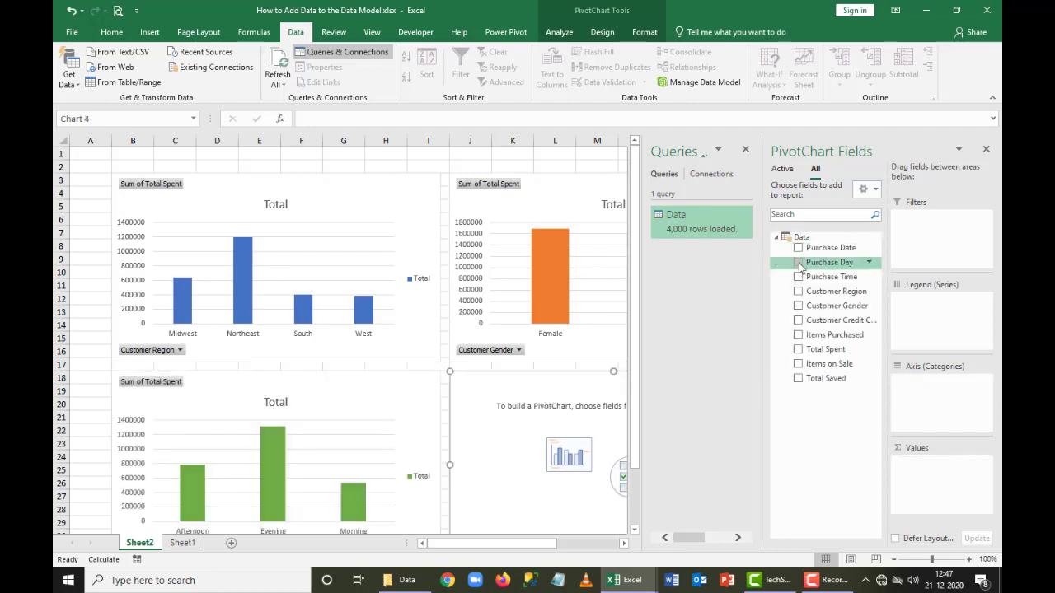
left_click(798, 262)
left_click(798, 349)
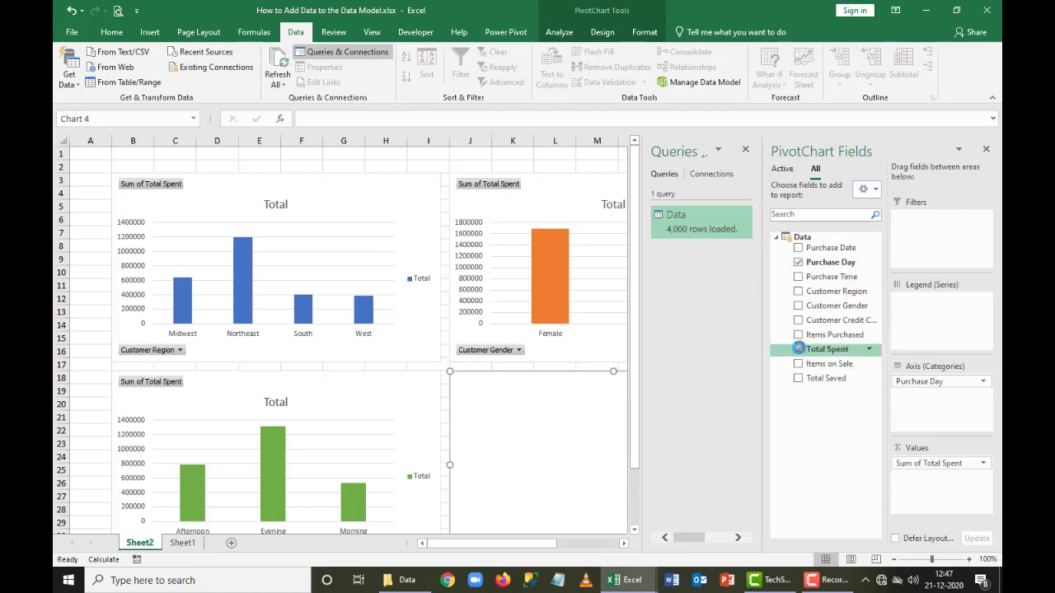
left_click(986, 149)
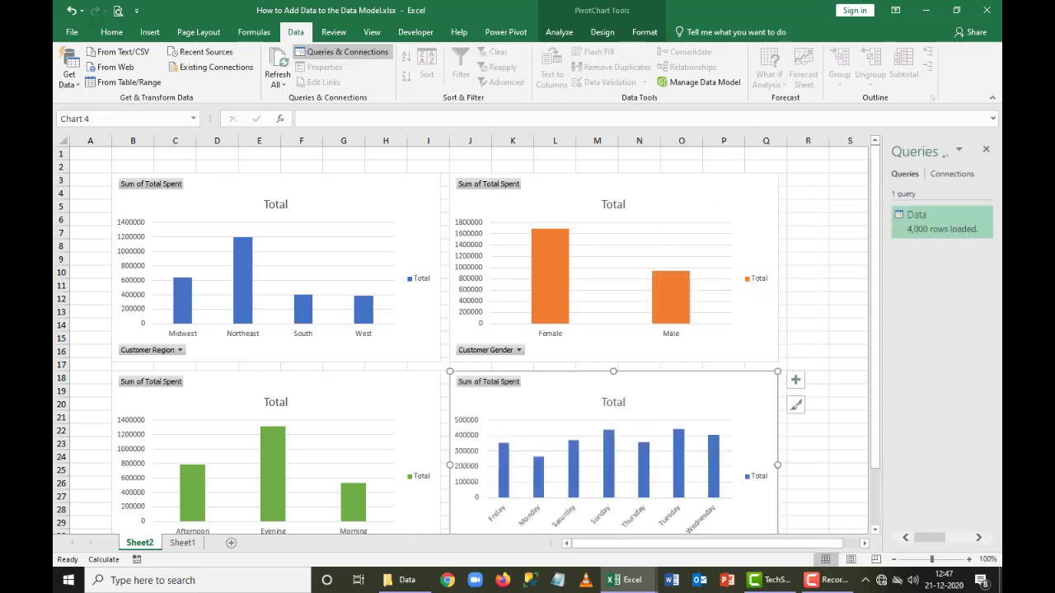
Step: Remove the gridlines from the Customer Gender chart
left_click(632, 273)
key("Delete")
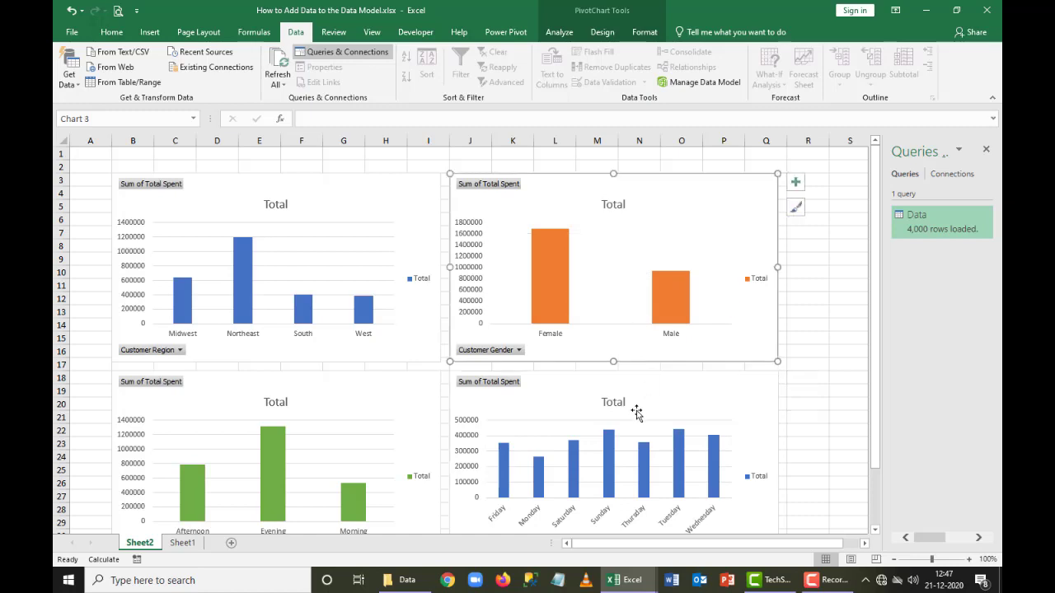
Step: Remove the gridlines from the Purchase Day, Purchase Time and Customer Region charts
left_click(636, 443)
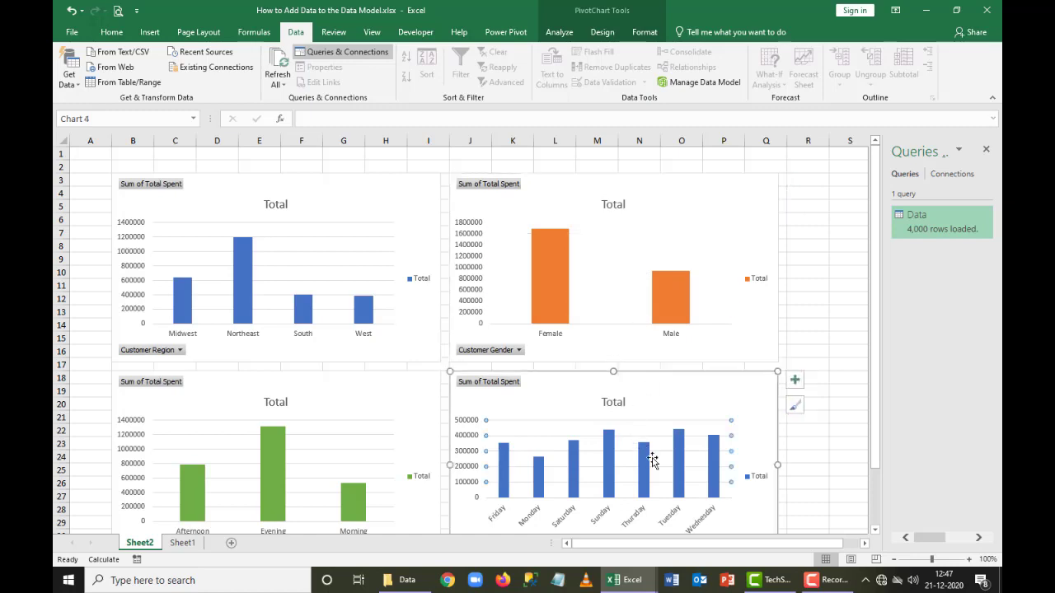
left_click(395, 462)
key("Delete")
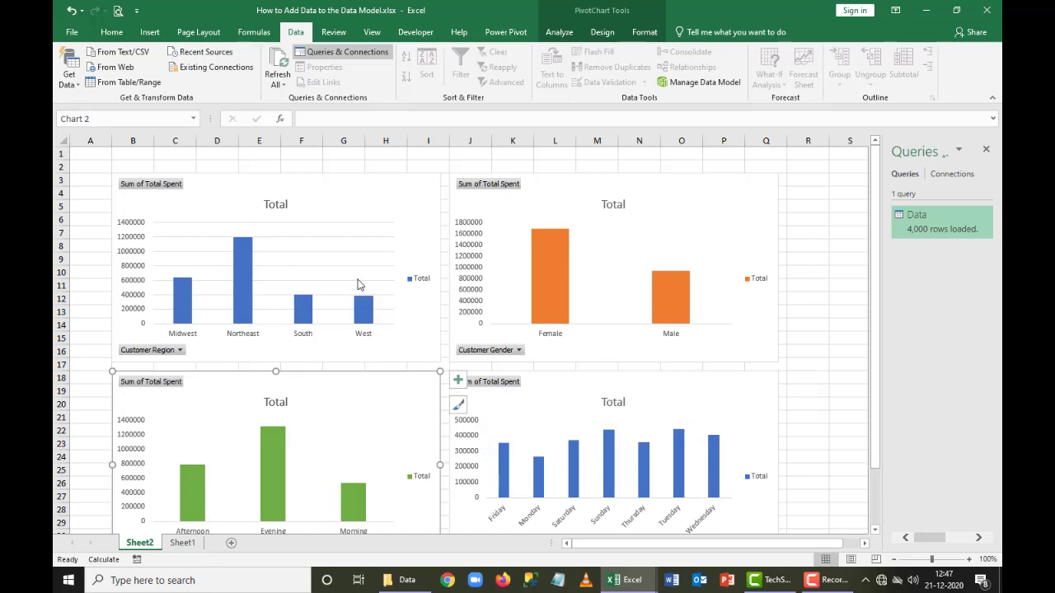
left_click(393, 306)
key("Delete")
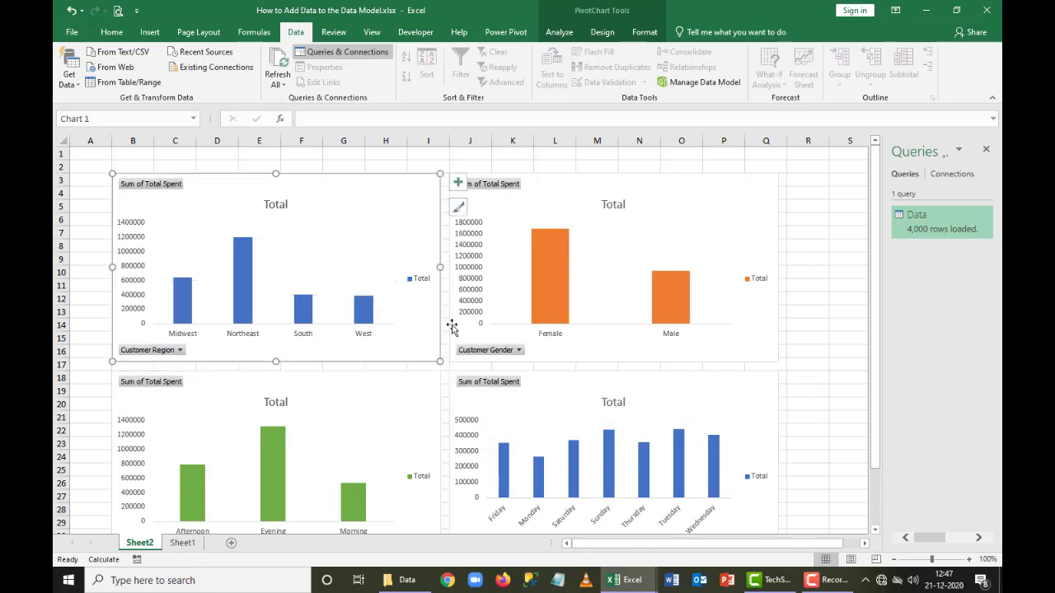
Step: Change the Customer Region chart's title to "Regional Spent"
left_click(280, 203)
double_click(286, 205)
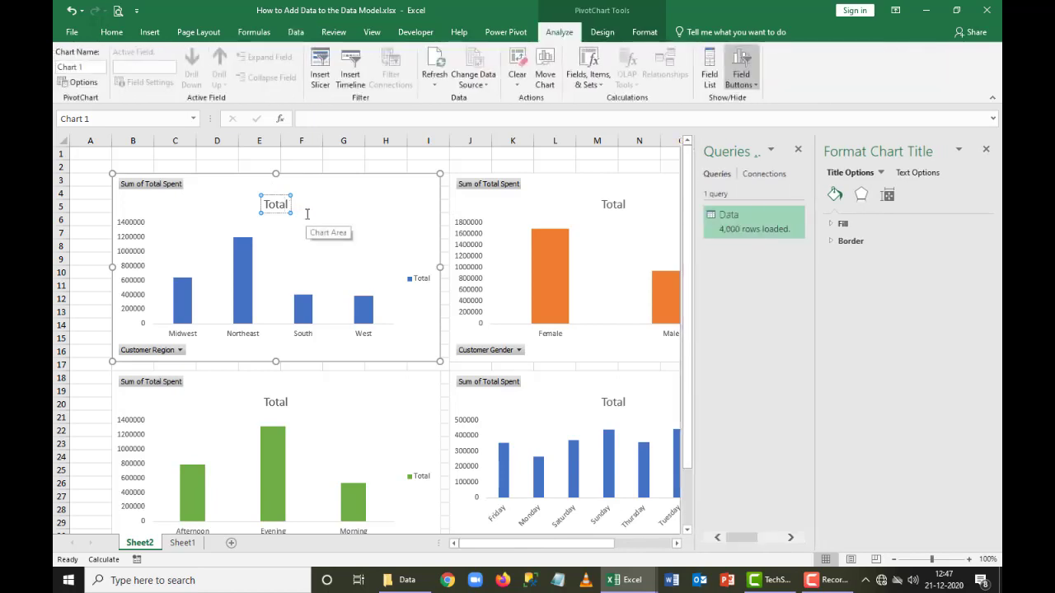
key("BackSpace")
key("BackSpace")
key("BackSpace")
key("BackSpace")
key("BackSpace")
type("Regional Sales")
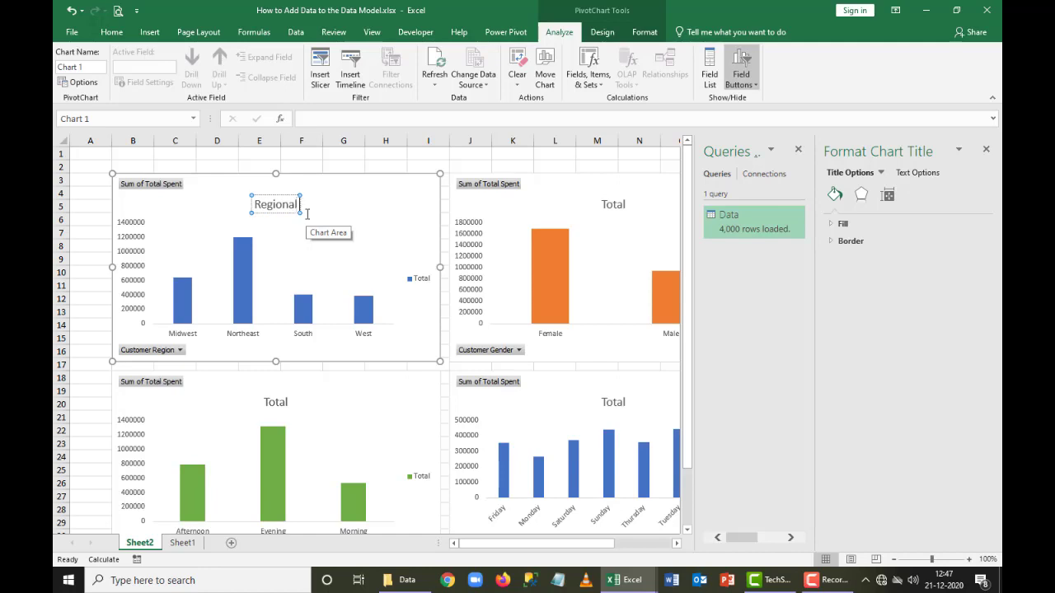
key("BackSpace")
key("BackSpace")
key("BackSpace")
key("BackSpace")
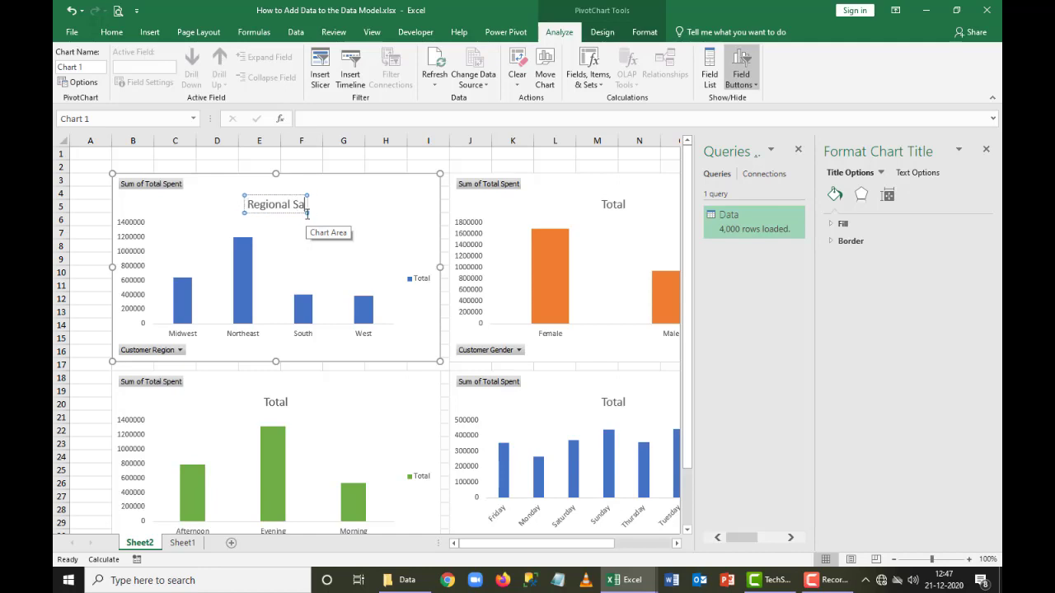
type("pend")
key("BackSpace")
type("t")
Step: Change the Customer Gender chart's title to "Gender Spent"
left_click(629, 247)
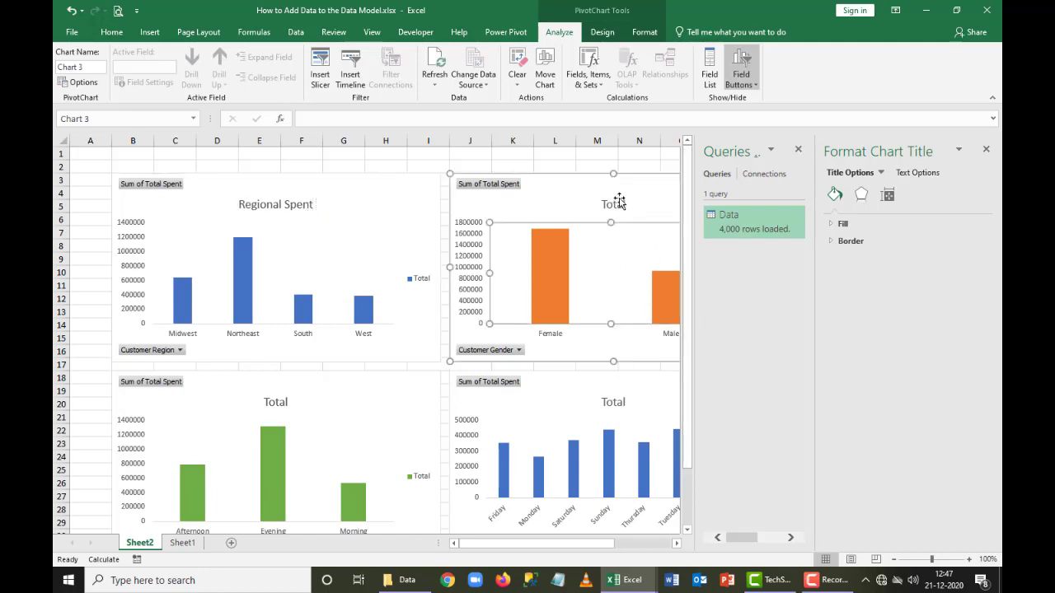
left_click(619, 204)
key("ctrl+a")
key("BackSpace")
type("Gender")
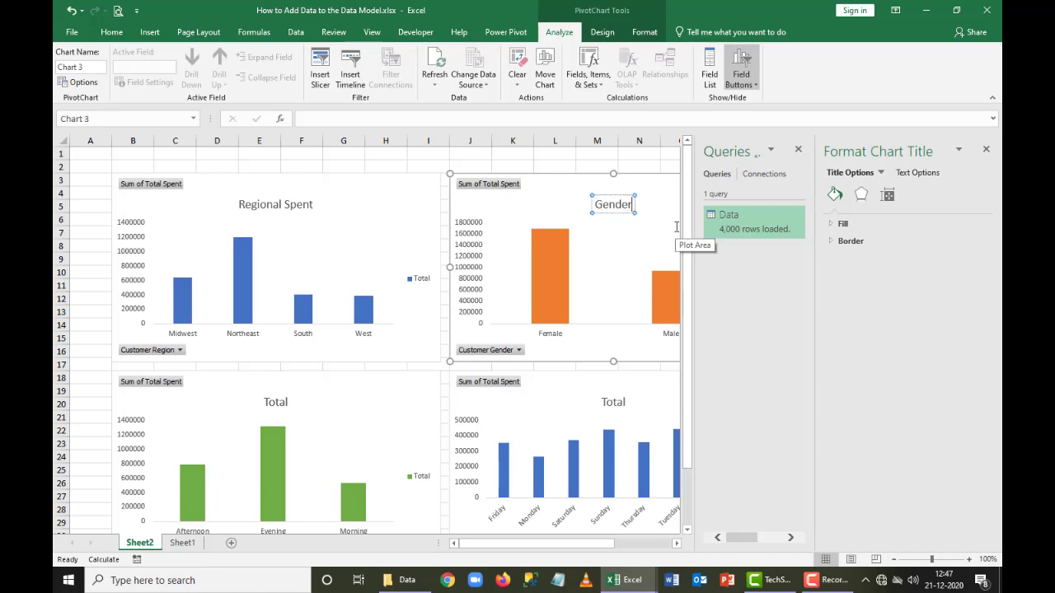
type(" Spent")
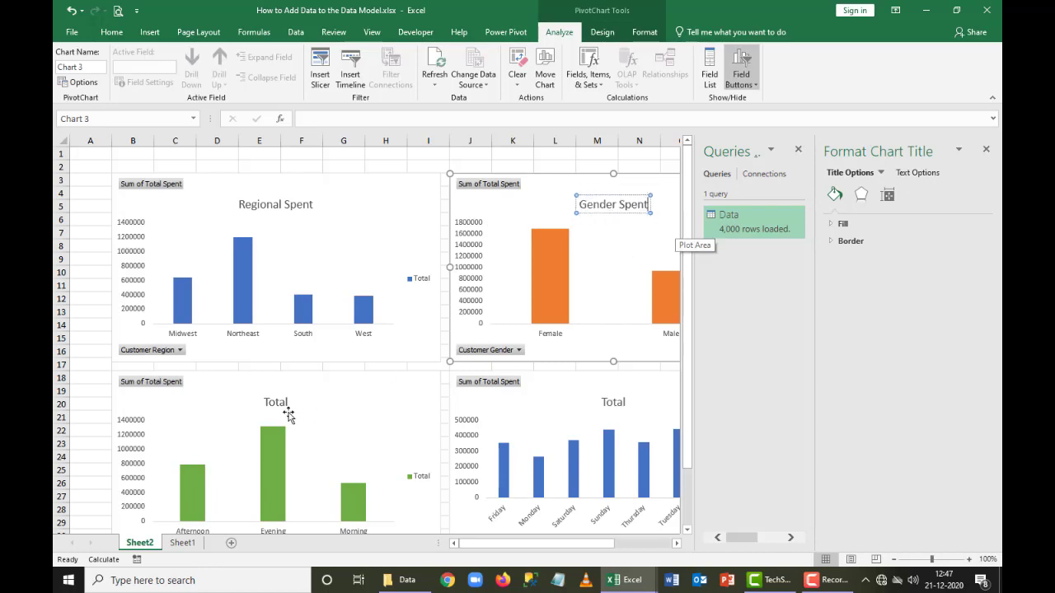
Step: Change the title of the green Purchase Time chart to "Day Spent"
left_click(284, 405)
left_click(283, 403)
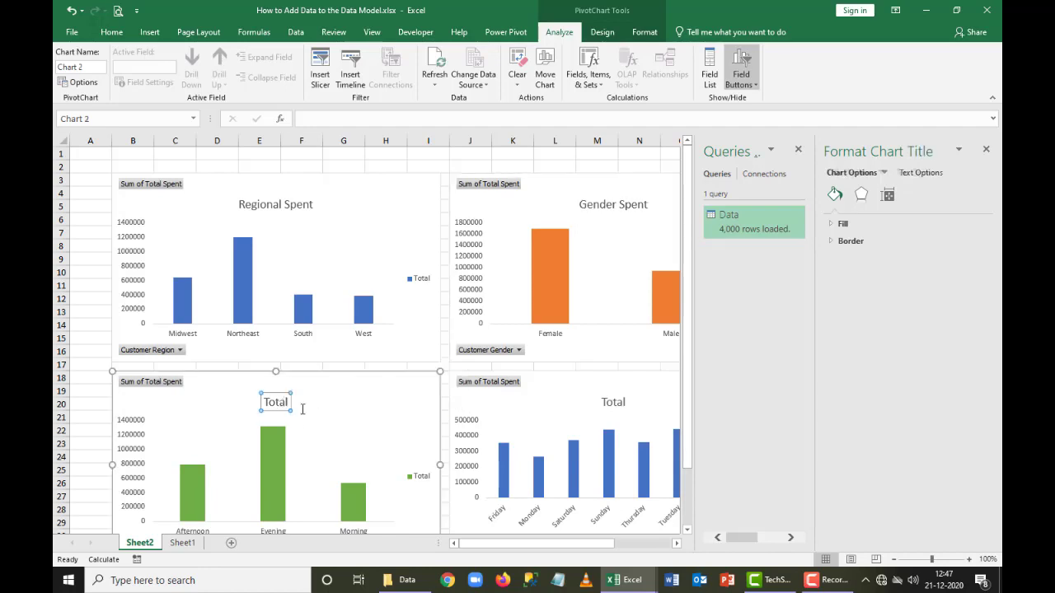
key("ctrl+a")
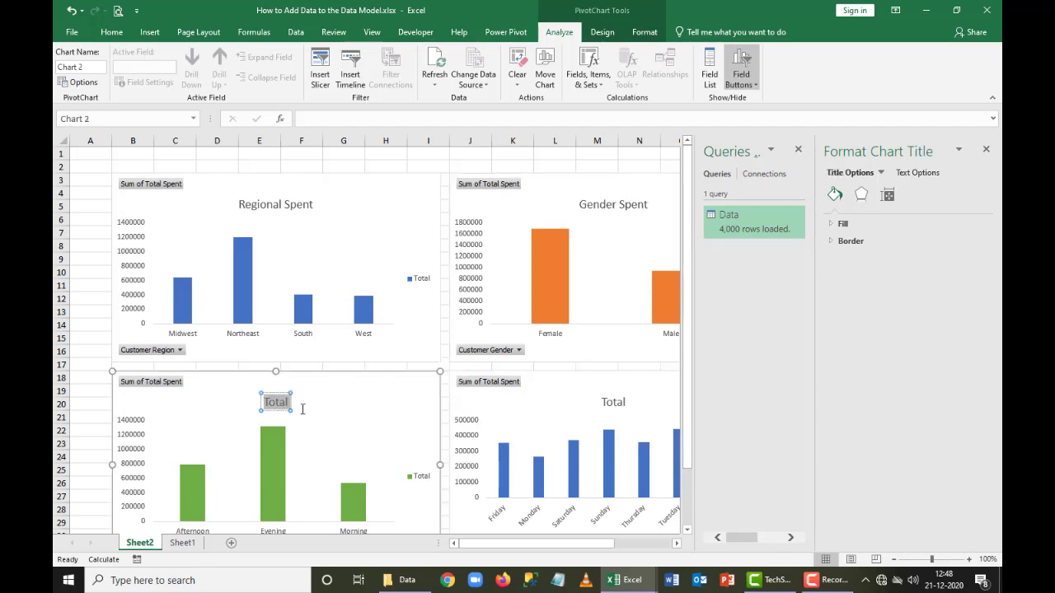
type("Day Spe")
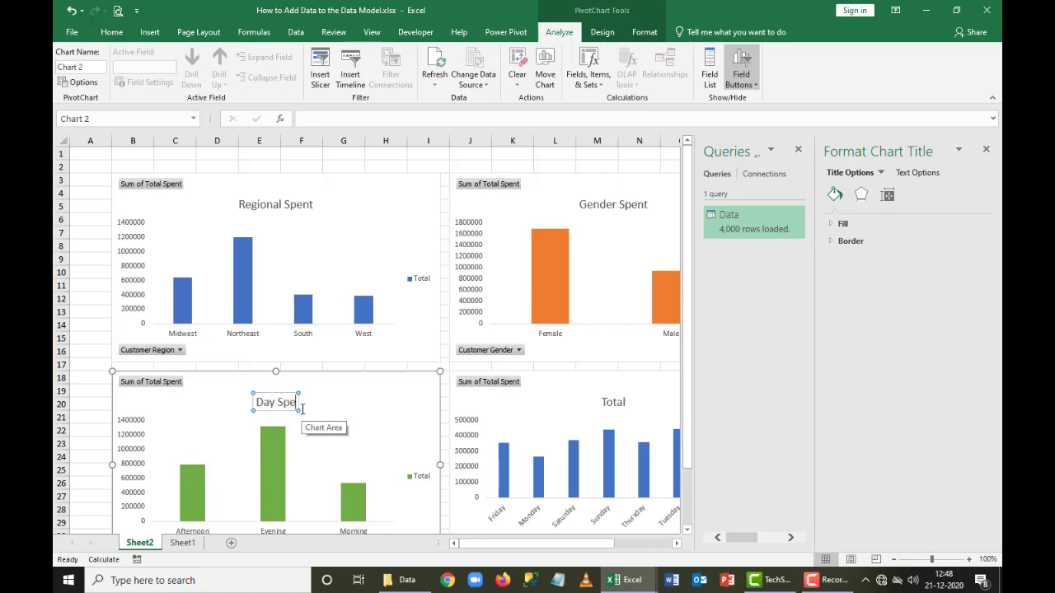
type("nt")
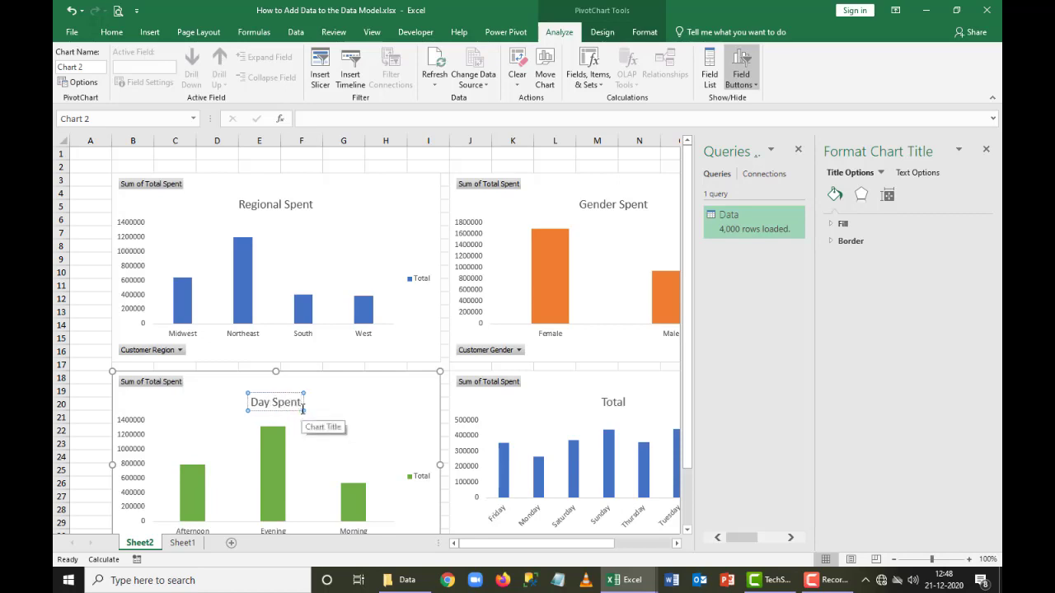
Step: Change the Purchase Day chart's title to "Days Spent" and close the queries and title formatting panes
left_click(623, 405)
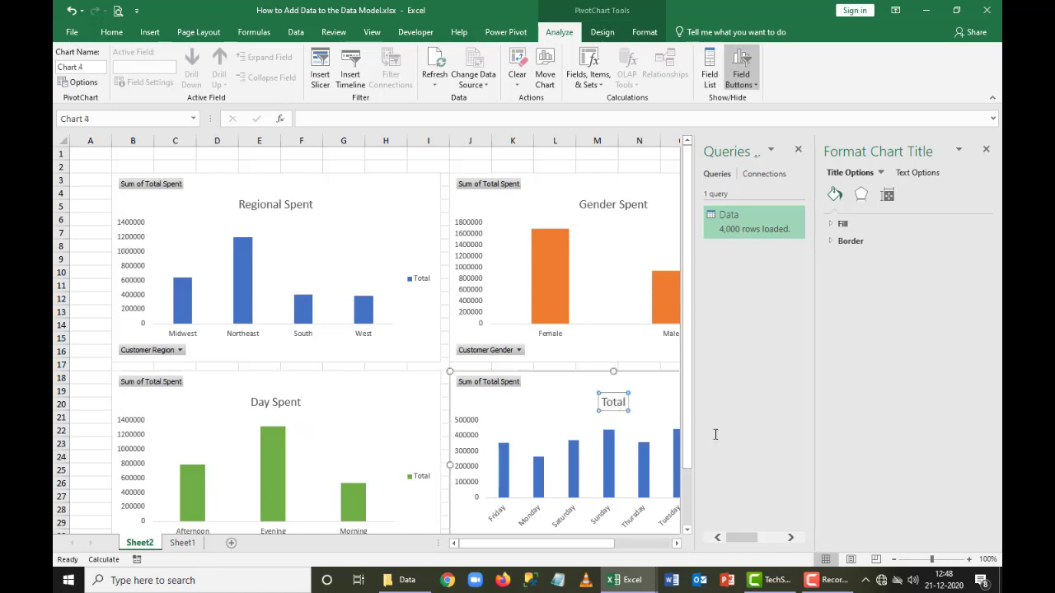
key("ctrl+a")
type("Days Spent")
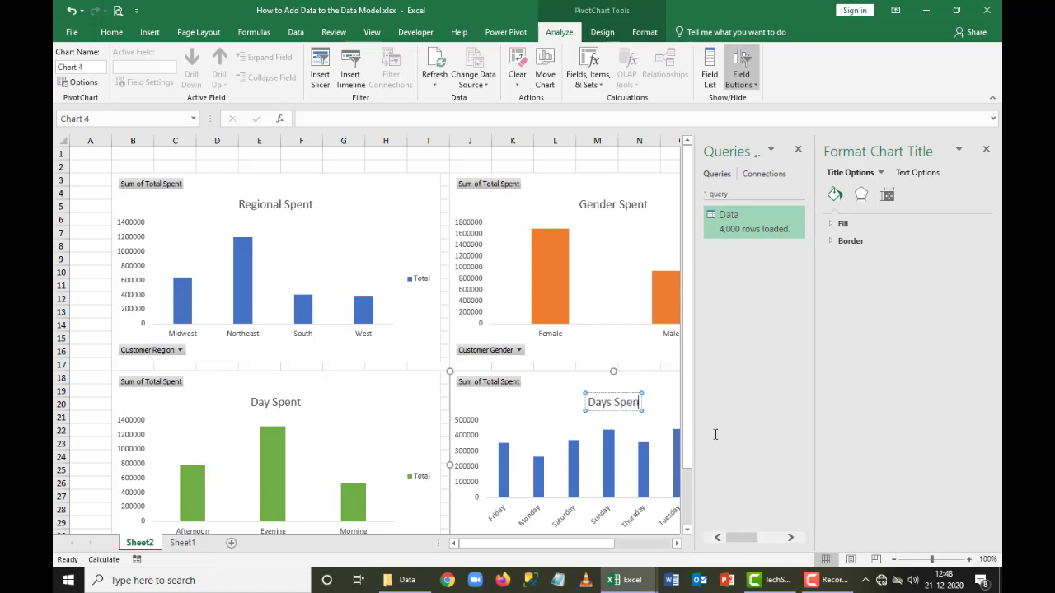
left_click(797, 149)
left_click(986, 150)
left_click(944, 430)
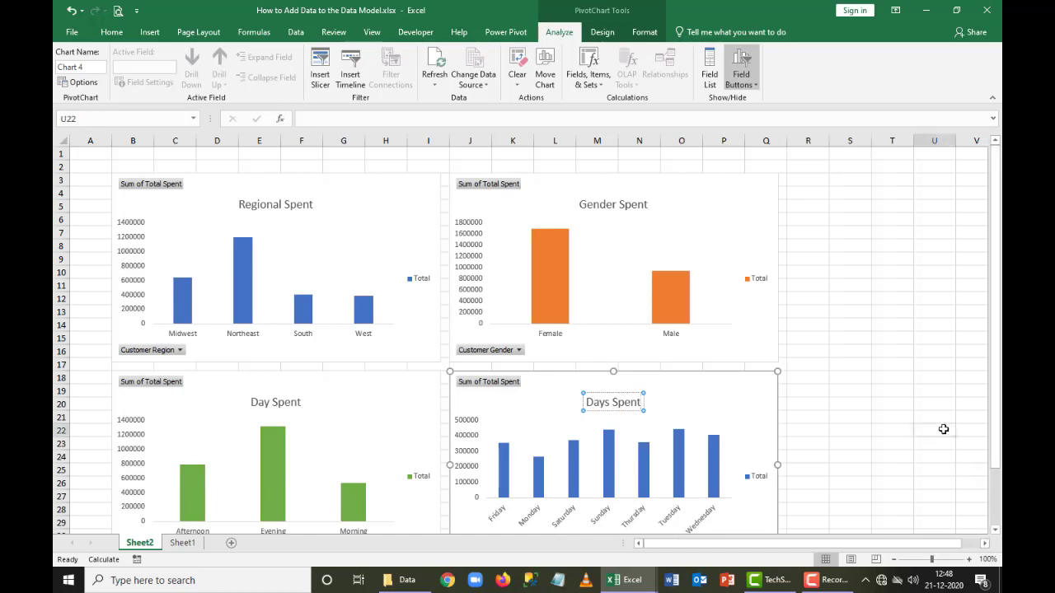
Step: Add data labels to the Regional Spent and Gender Spent charts
left_click(393, 228)
left_click(458, 185)
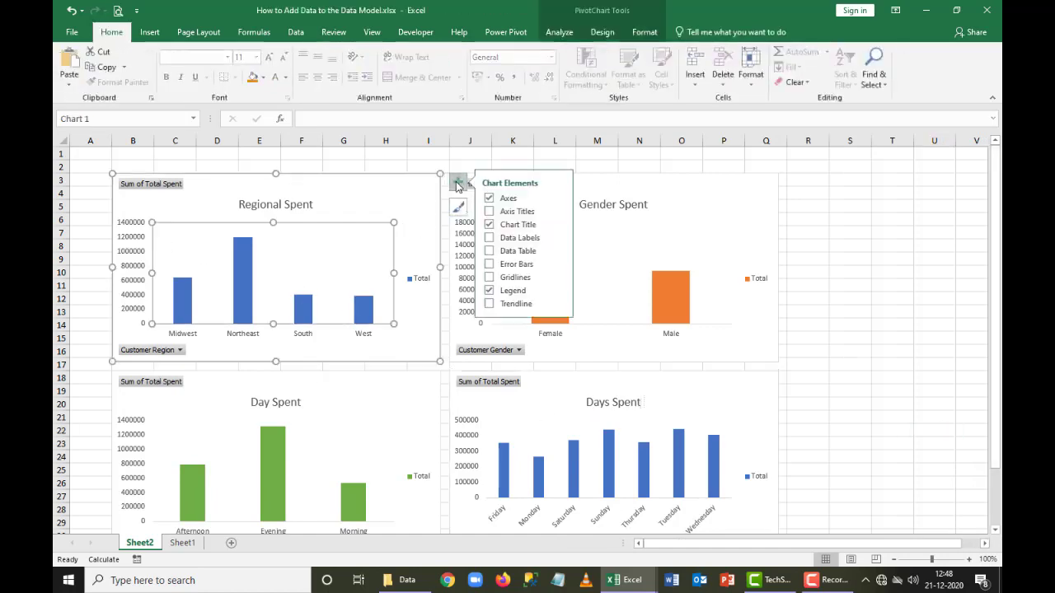
left_click(490, 239)
left_click(702, 244)
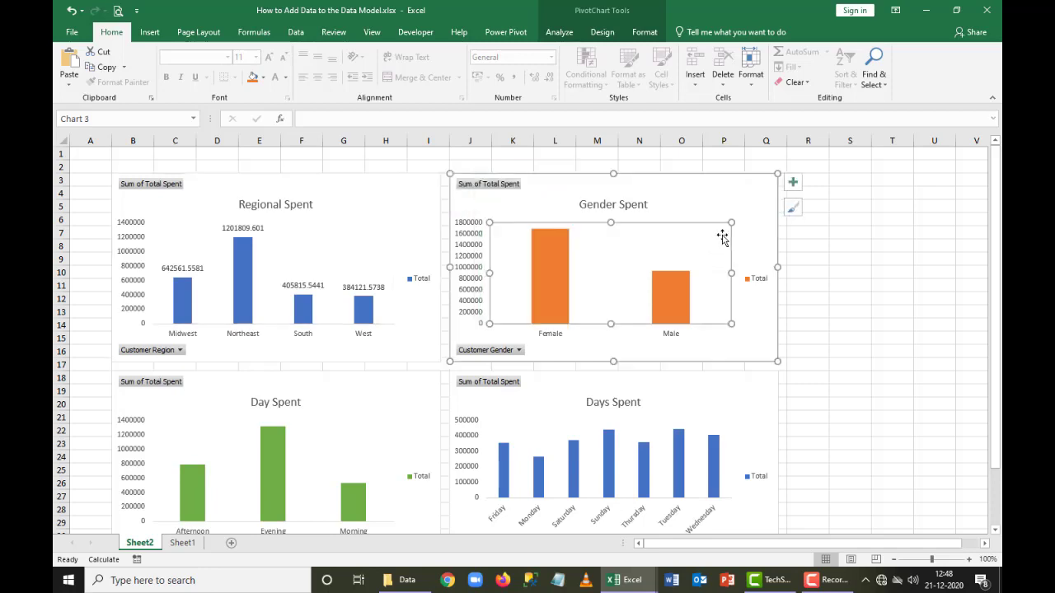
left_click(796, 186)
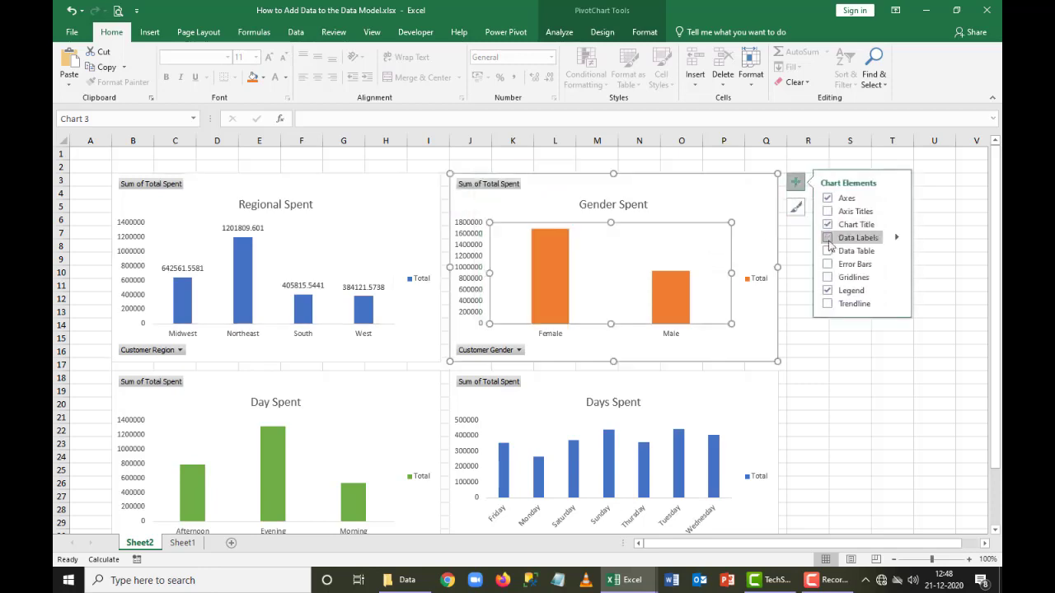
left_click(828, 238)
Step: Add data labels to the Days Spent and Day Spent charts
left_click(736, 417)
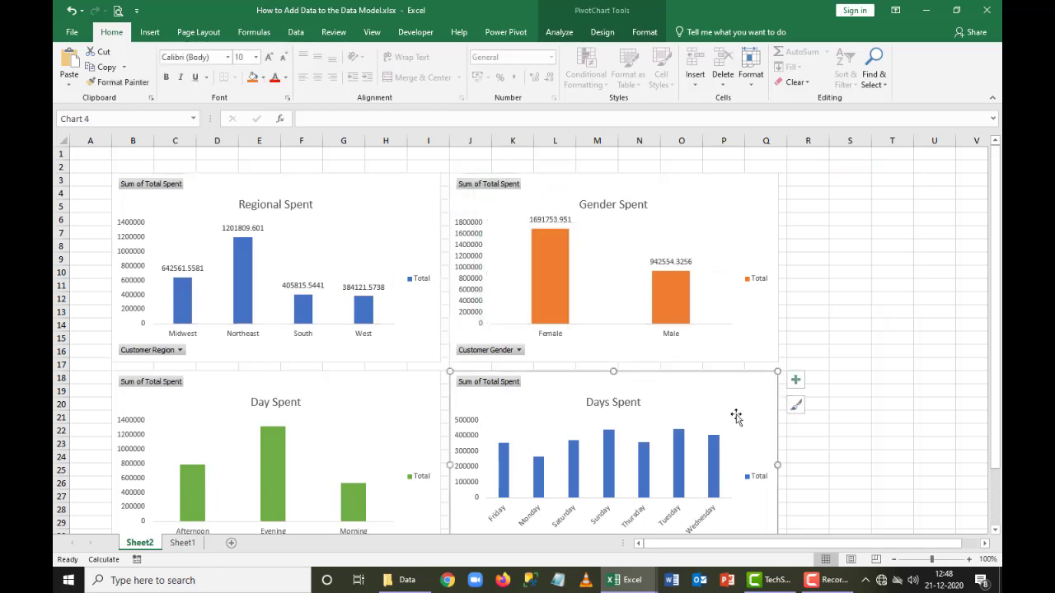
left_click(795, 379)
left_click(827, 436)
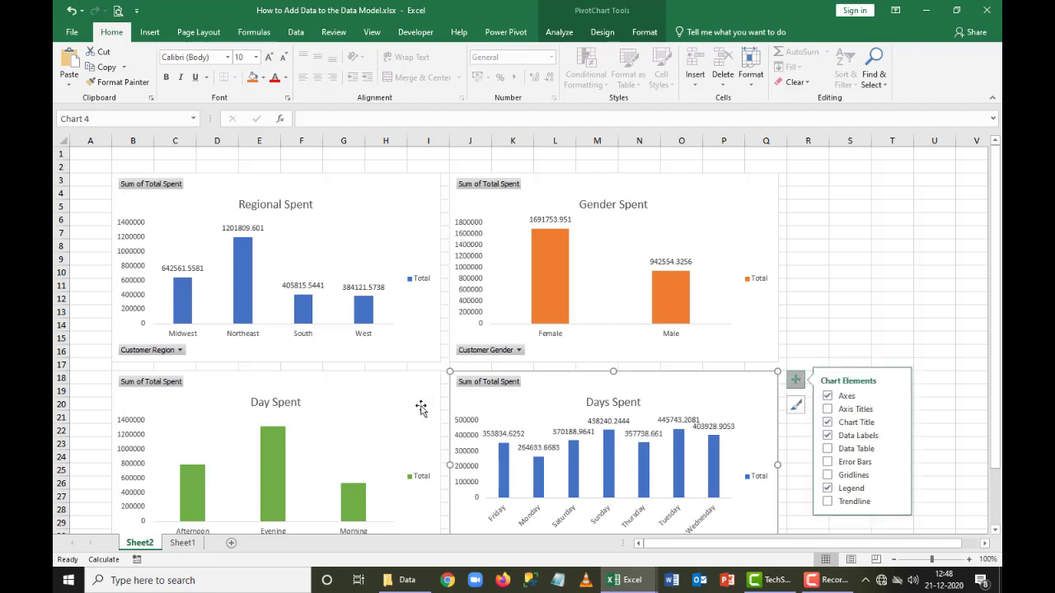
left_click(421, 407)
left_click(458, 382)
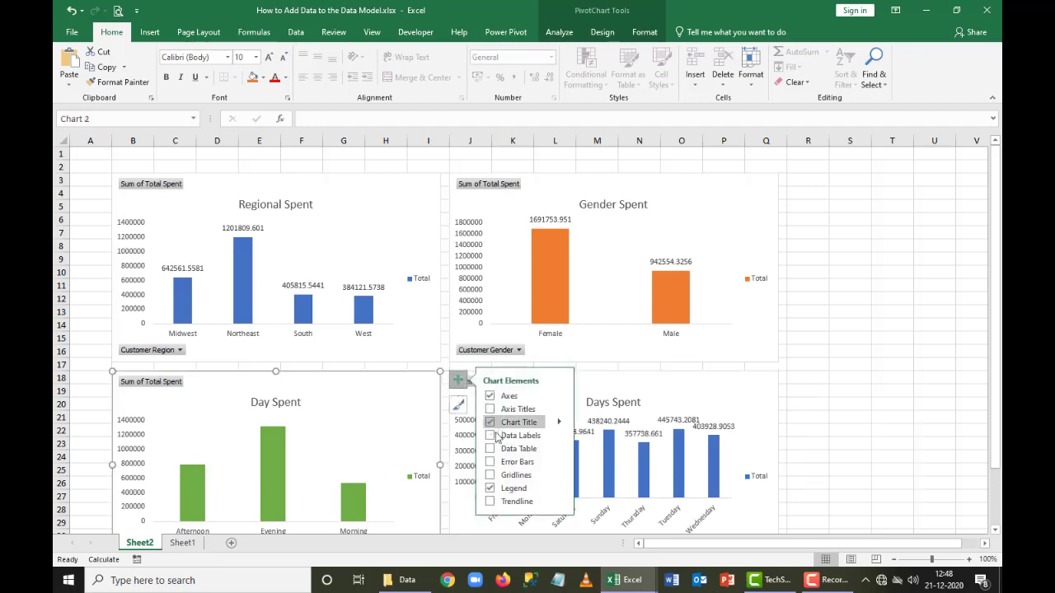
left_click(489, 435)
left_click(850, 364)
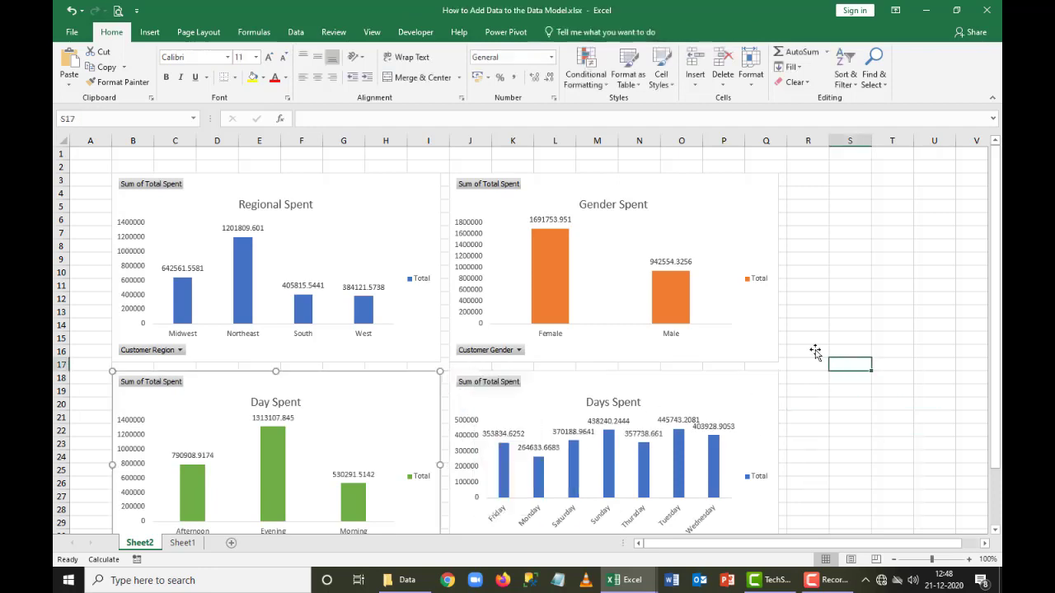
Step: Set the number format of the Regional Spent chart's data labels to Currency
left_click(252, 229)
right_click(252, 231)
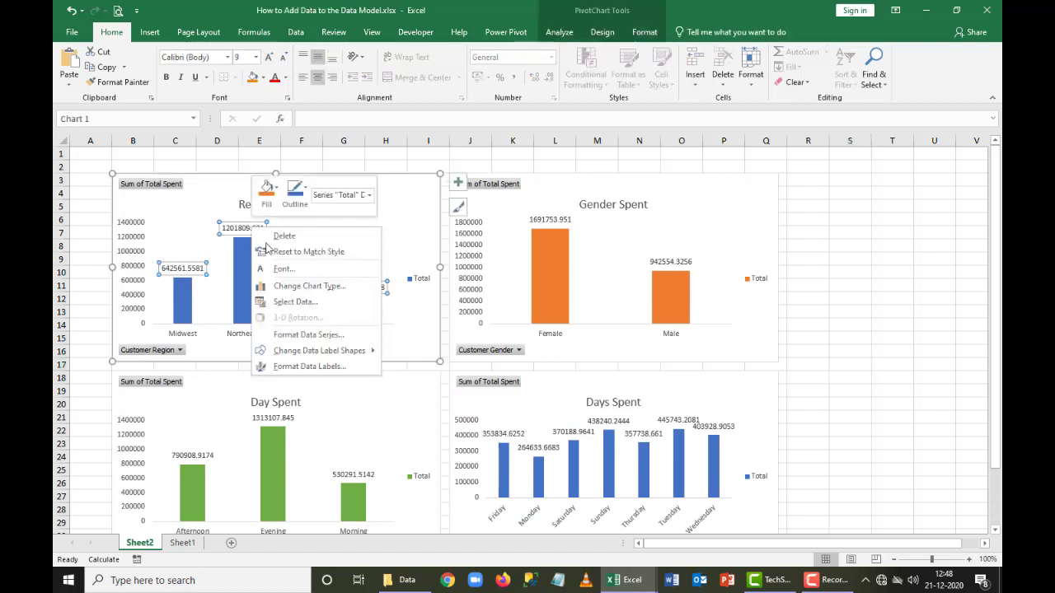
left_click(312, 366)
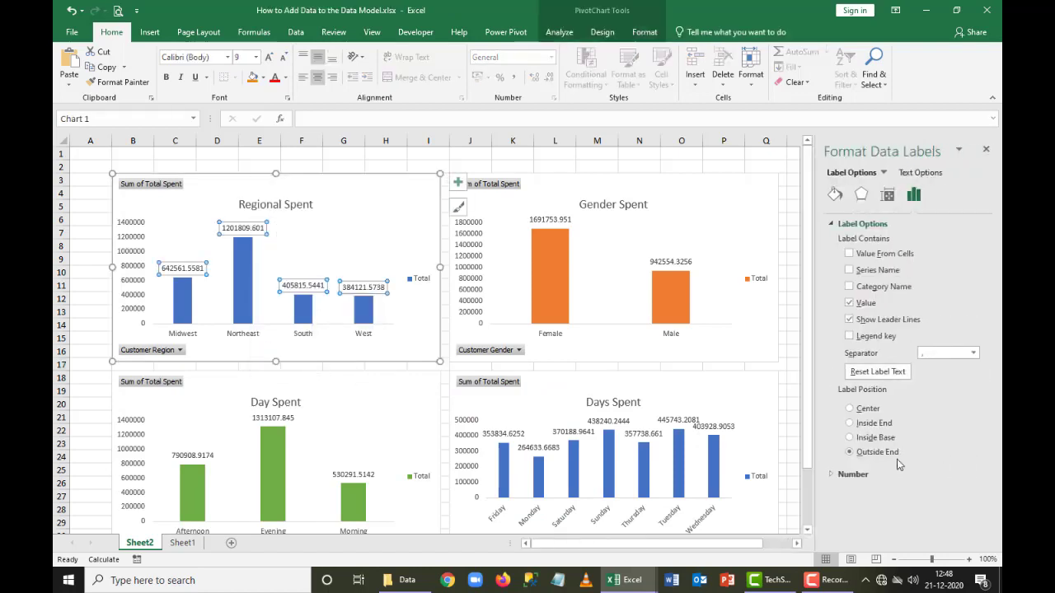
left_click(829, 474)
scroll(988, 490, "down", 1)
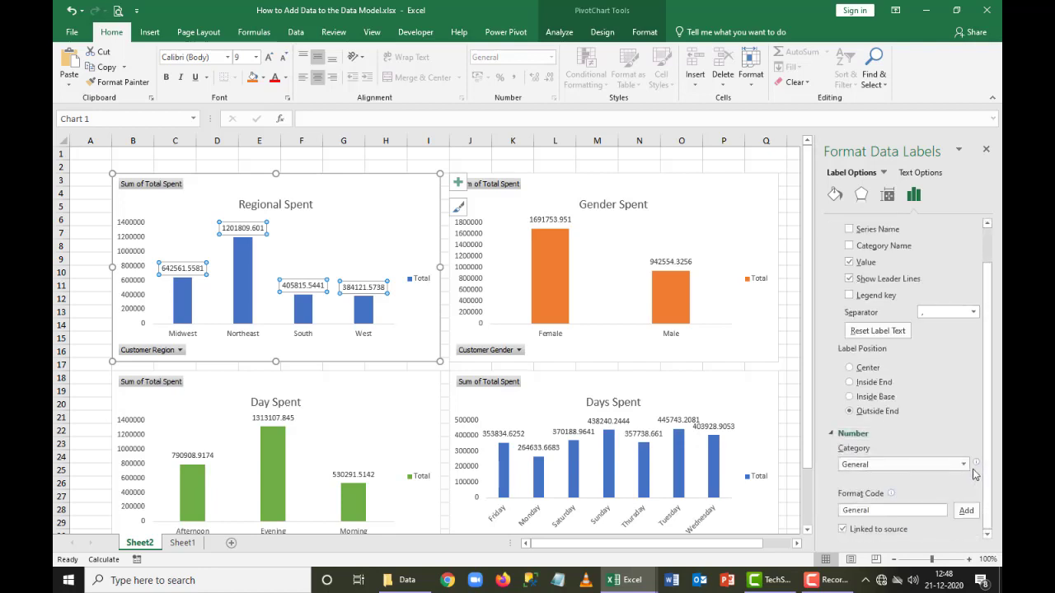
left_click(962, 464)
left_click(890, 341)
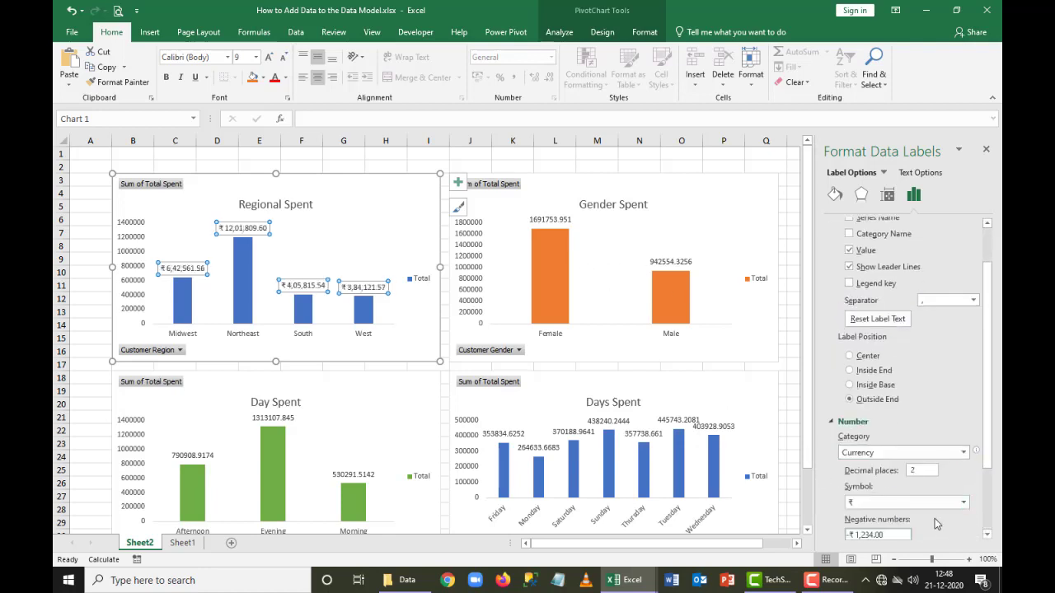
scroll(967, 499, "down", 3)
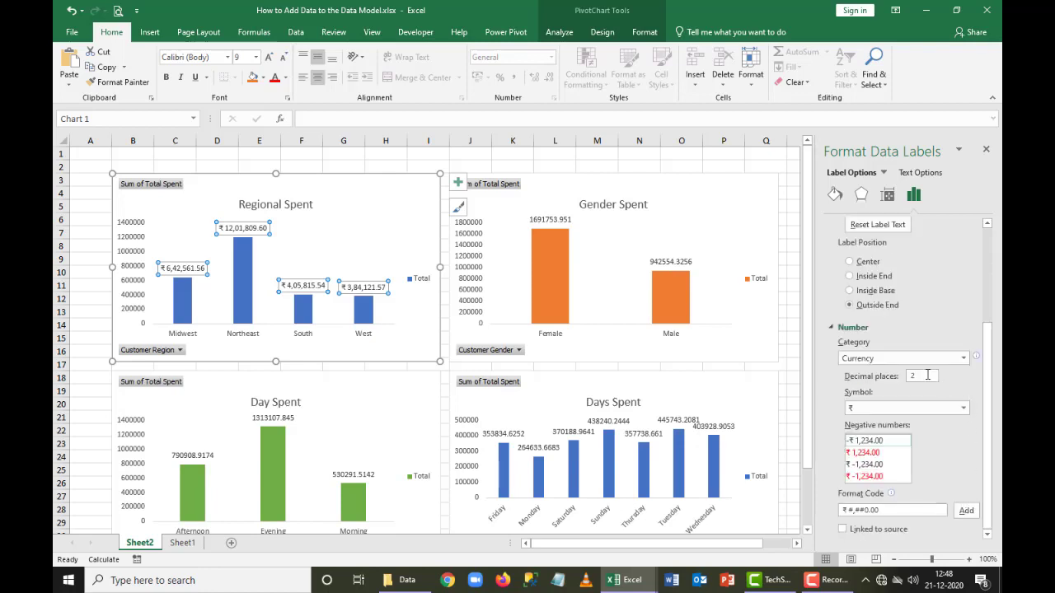
Step: Set the number format of the Gender Spent chart's data labels to Currency
left_click(665, 262)
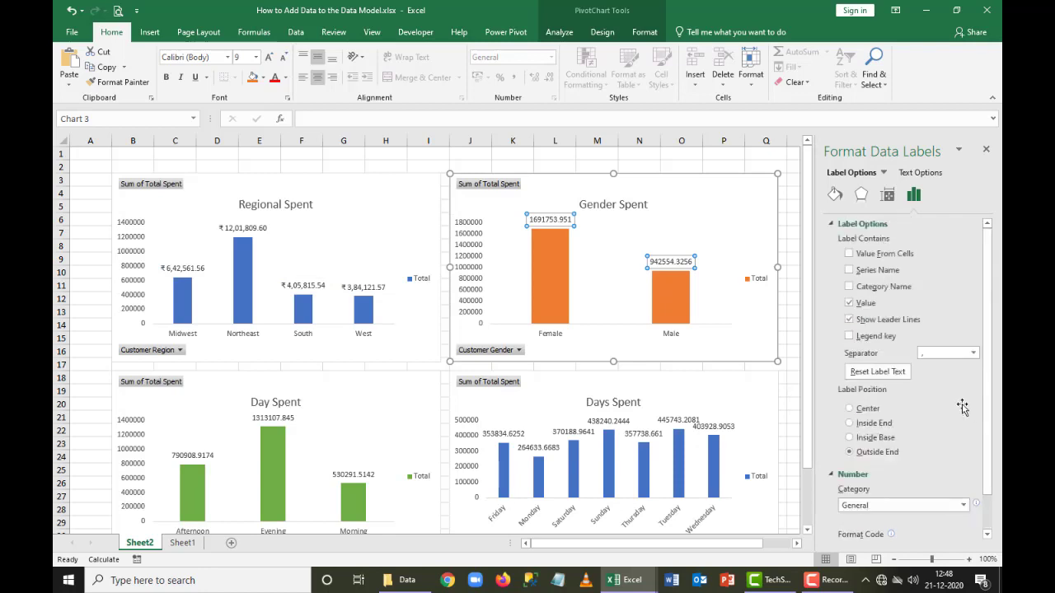
left_click(962, 505)
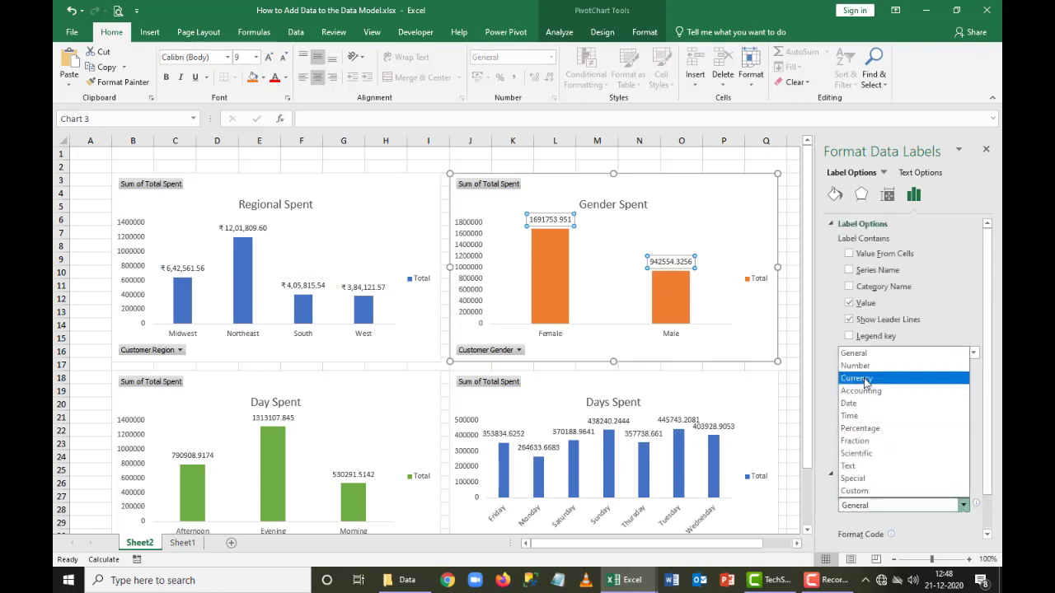
left_click(864, 381)
Step: Set the number format of the data labels in the Day Spent and Days Spent charts to Currency
left_click(277, 421)
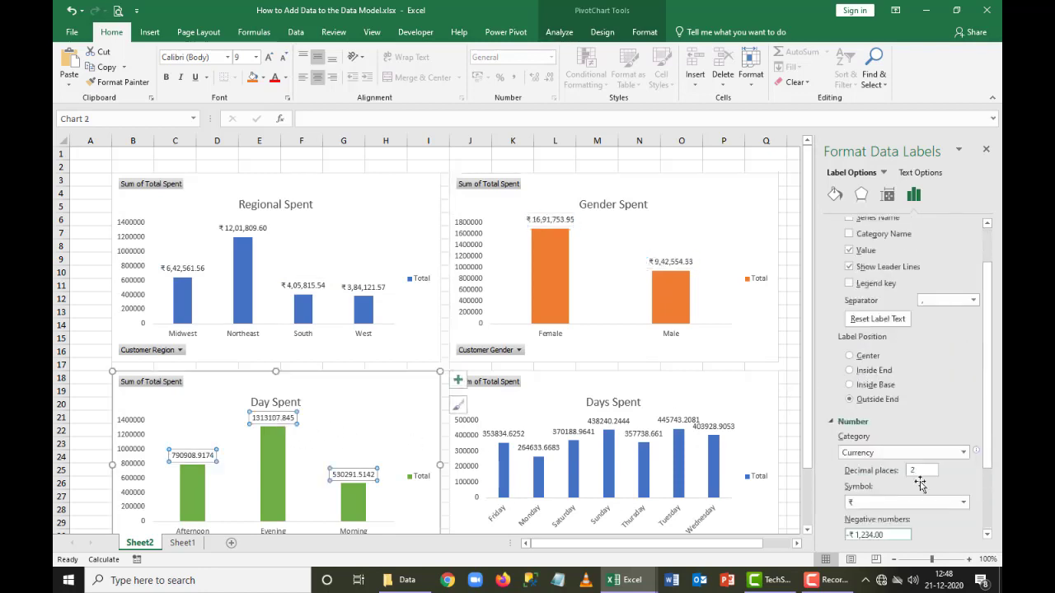
left_click(962, 506)
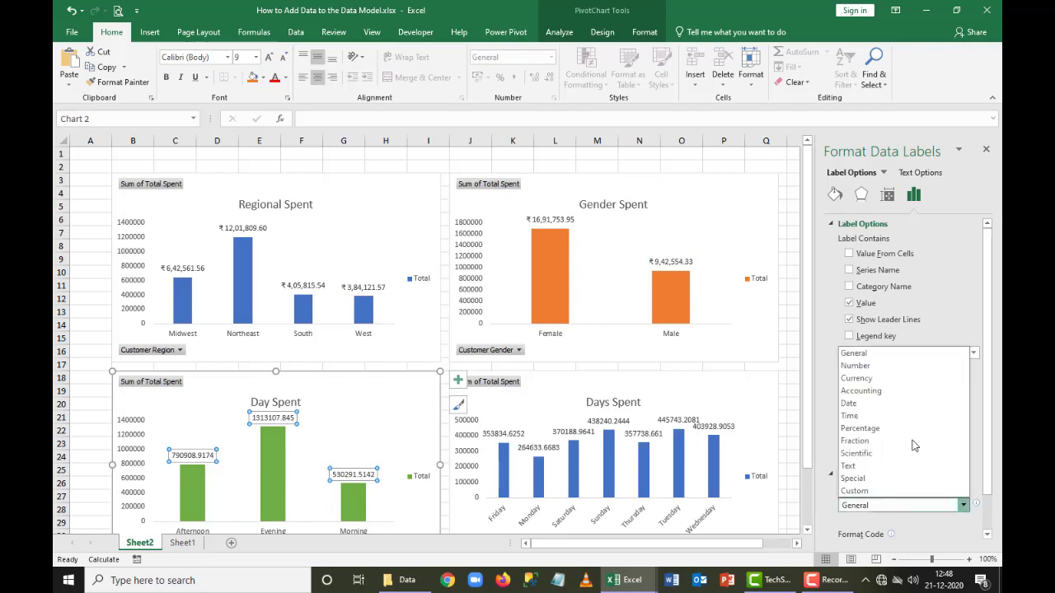
left_click(856, 378)
left_click(626, 435)
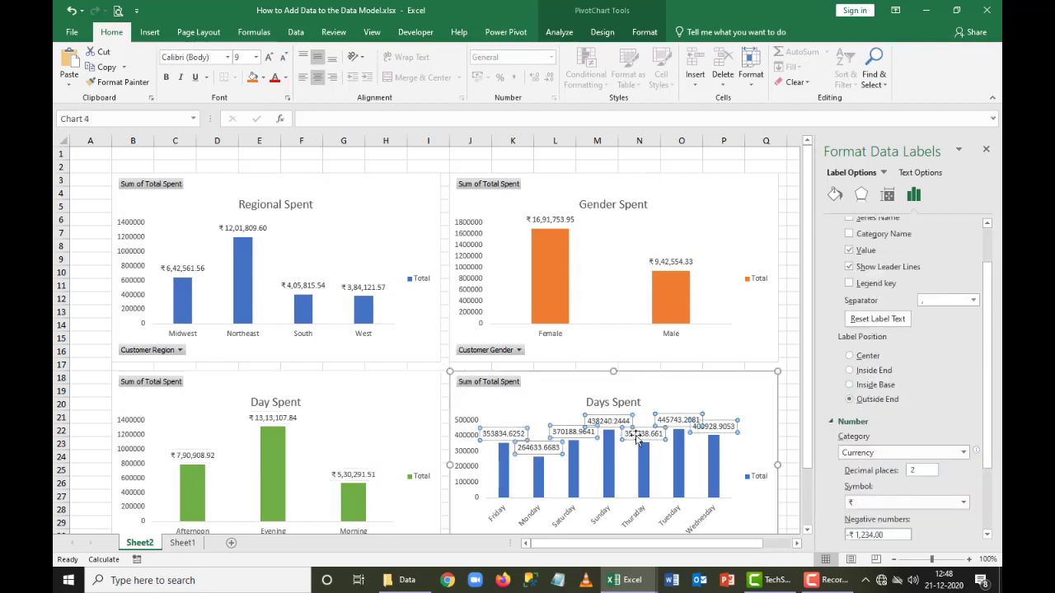
left_click(962, 506)
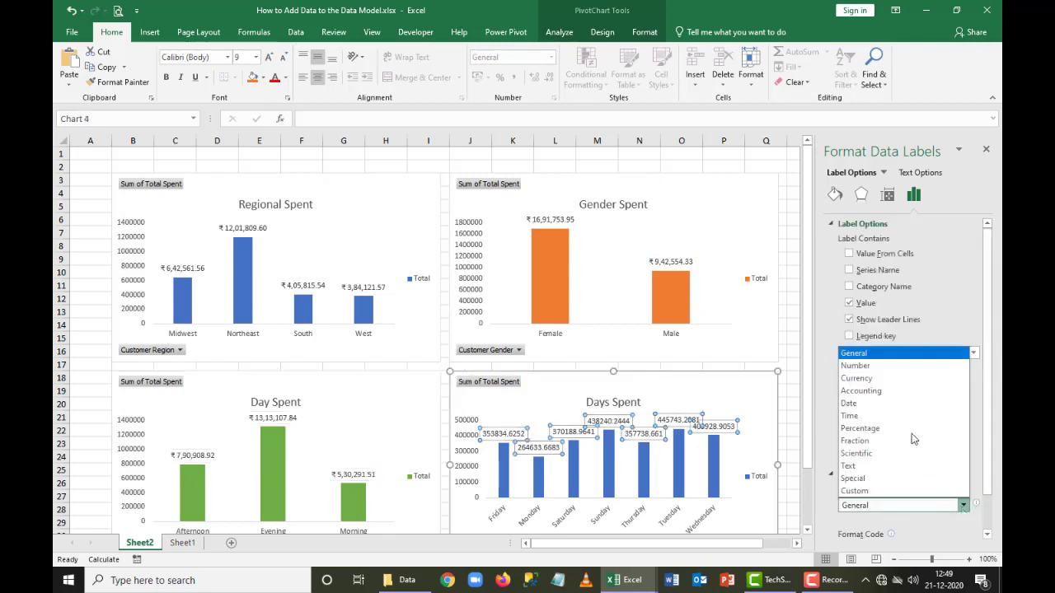
left_click(861, 378)
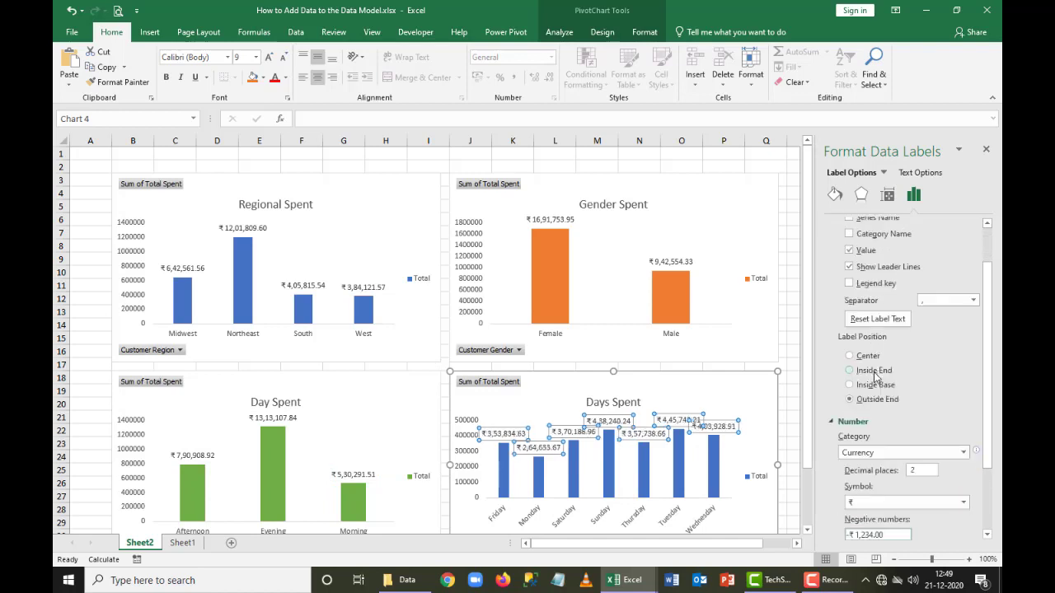
Step: Set the display units of the Regional Spent chart's vertical axis to Thousands
left_click(987, 151)
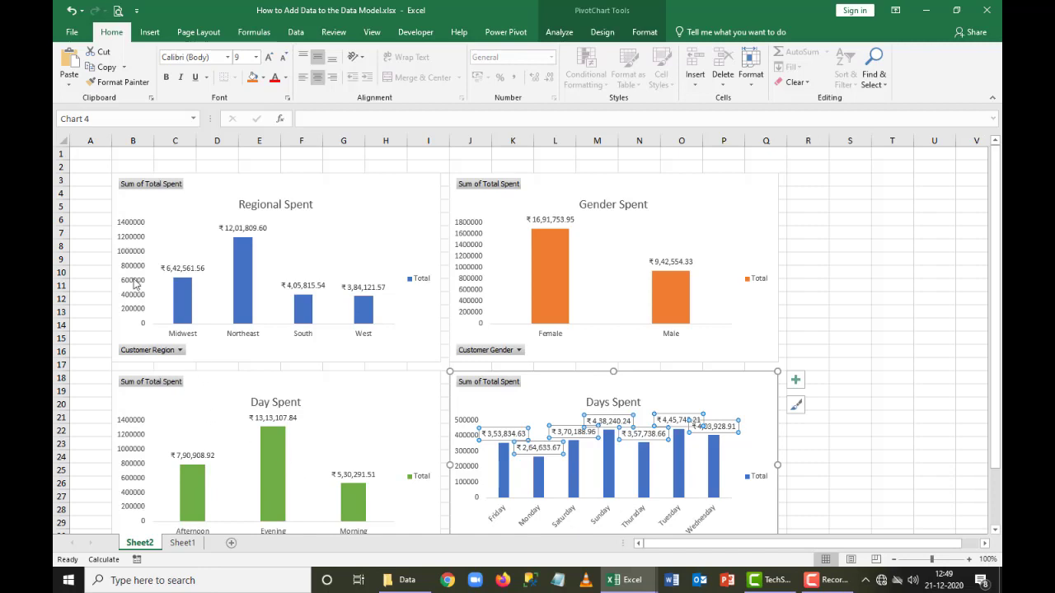
right_click(134, 238)
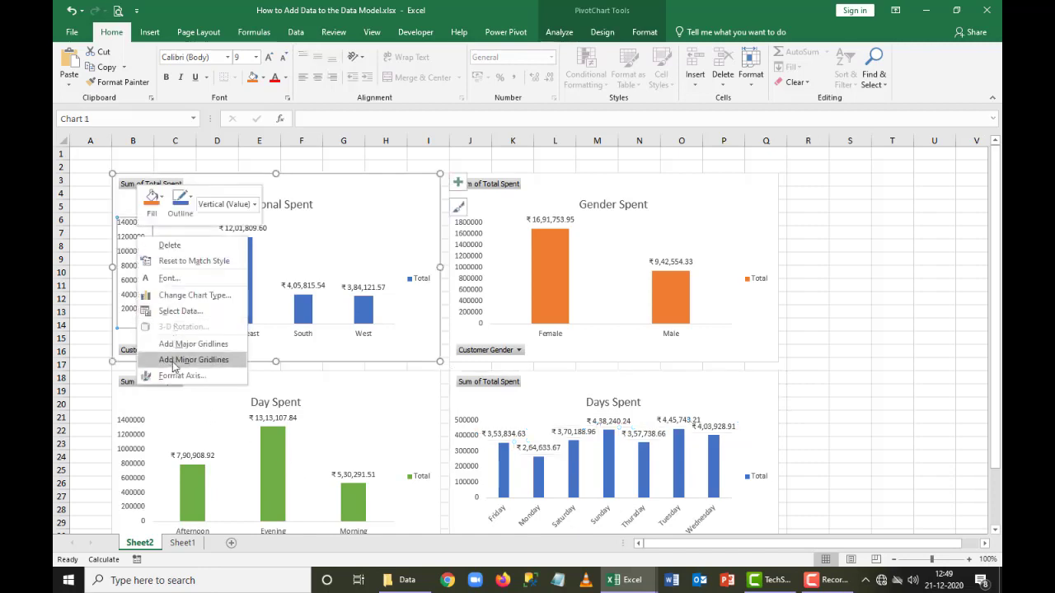
left_click(181, 375)
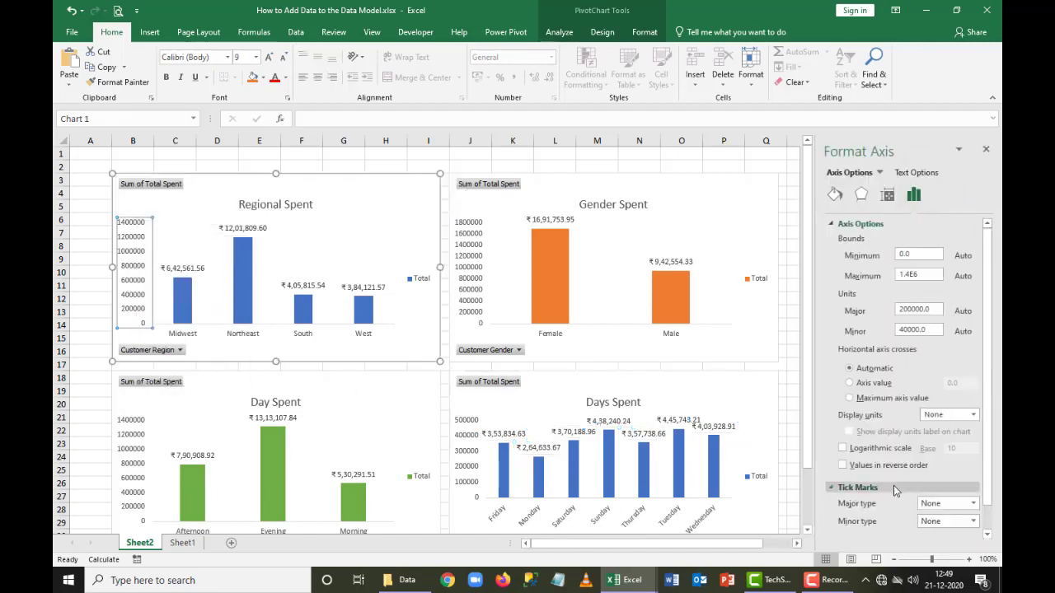
left_click(971, 415)
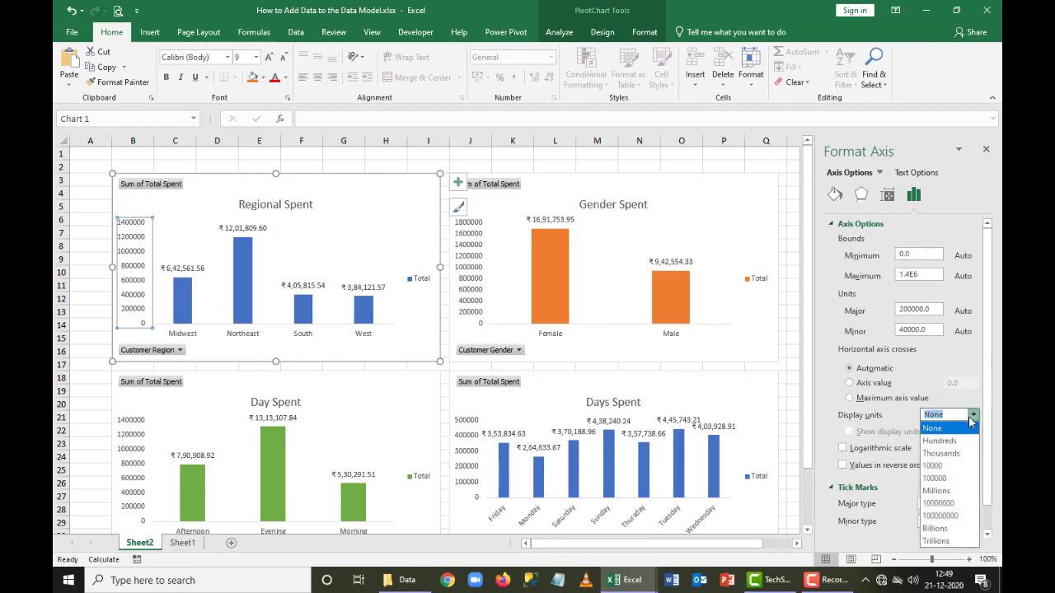
left_click(952, 453)
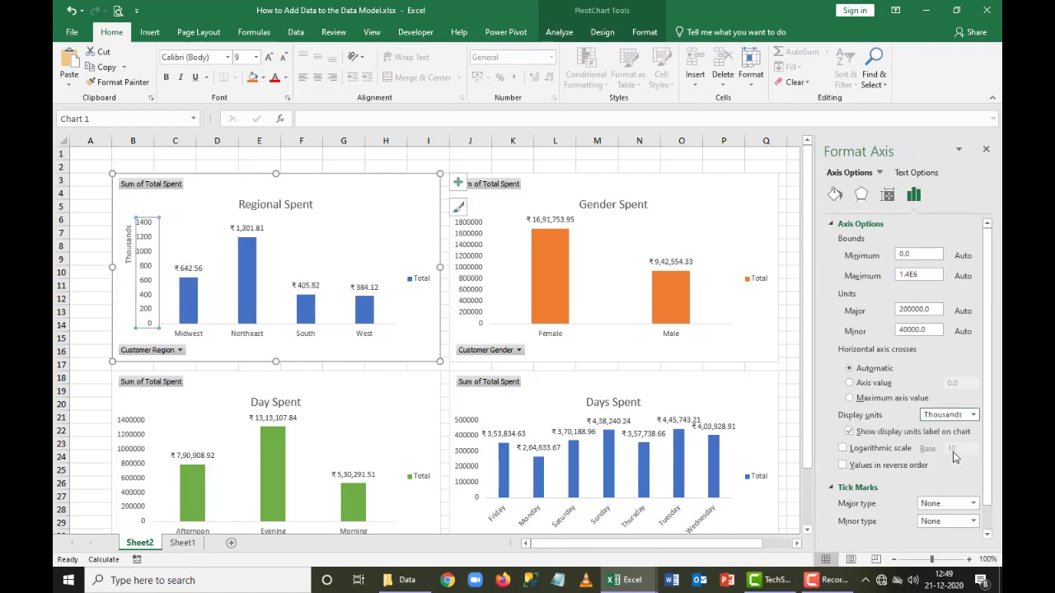
Step: Set the display units of the vertical axes in the Gender Spent and Day Spent charts to Thousands
left_click(478, 239)
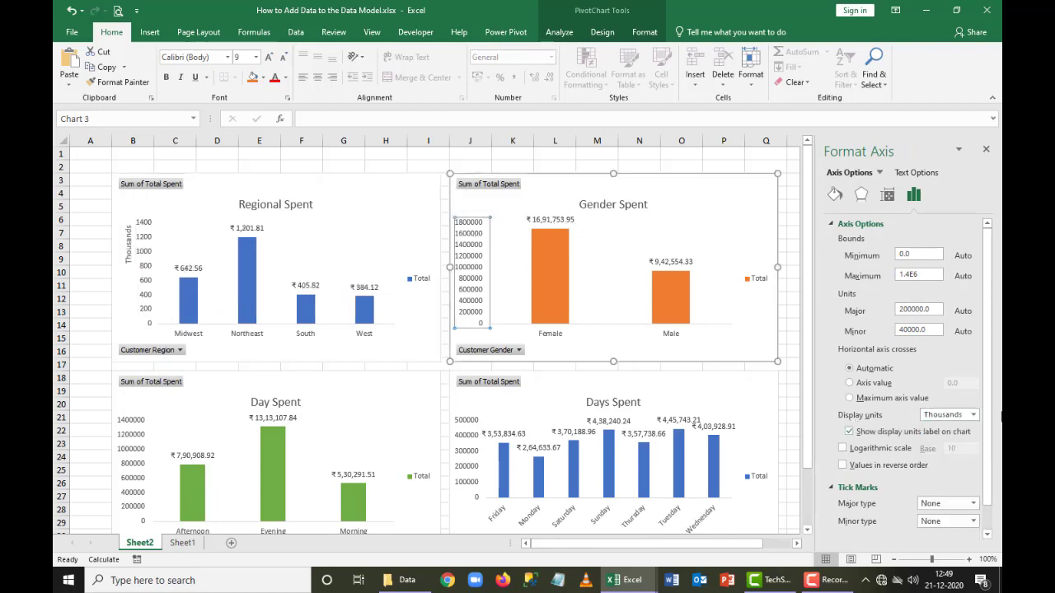
left_click(972, 415)
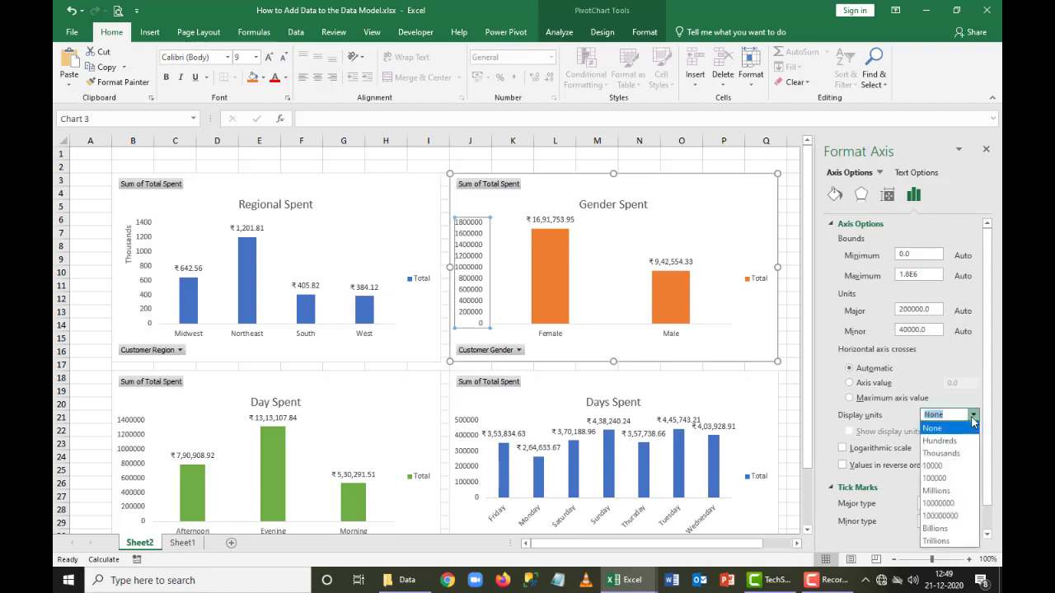
left_click(946, 454)
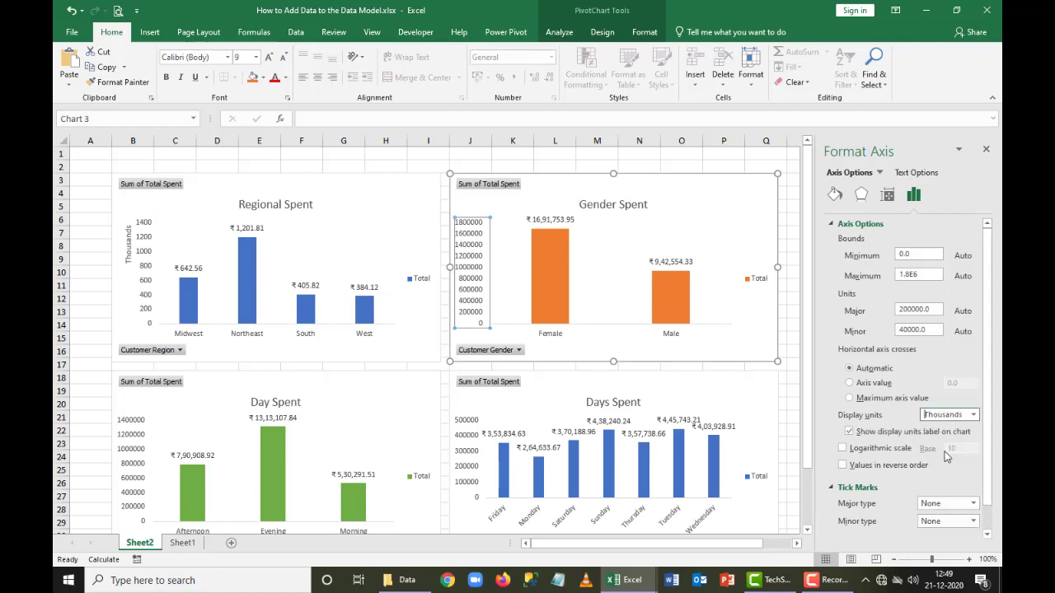
left_click(138, 453)
left_click(972, 415)
left_click(953, 451)
Step: Set the display units of the Days Spent chart's vertical axis to Thousands and deselect the chart
left_click(468, 450)
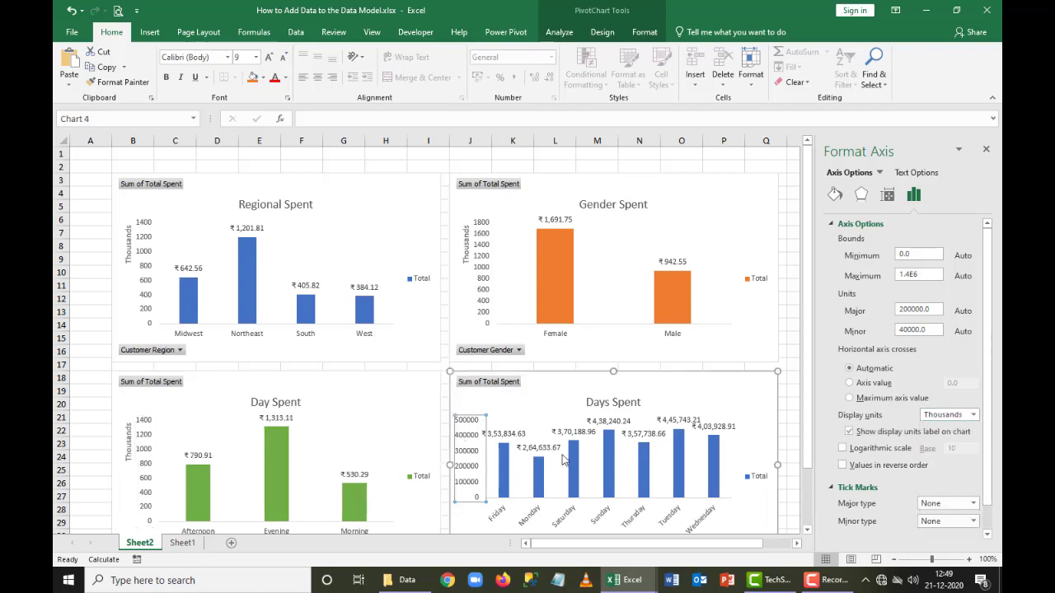
left_click(972, 414)
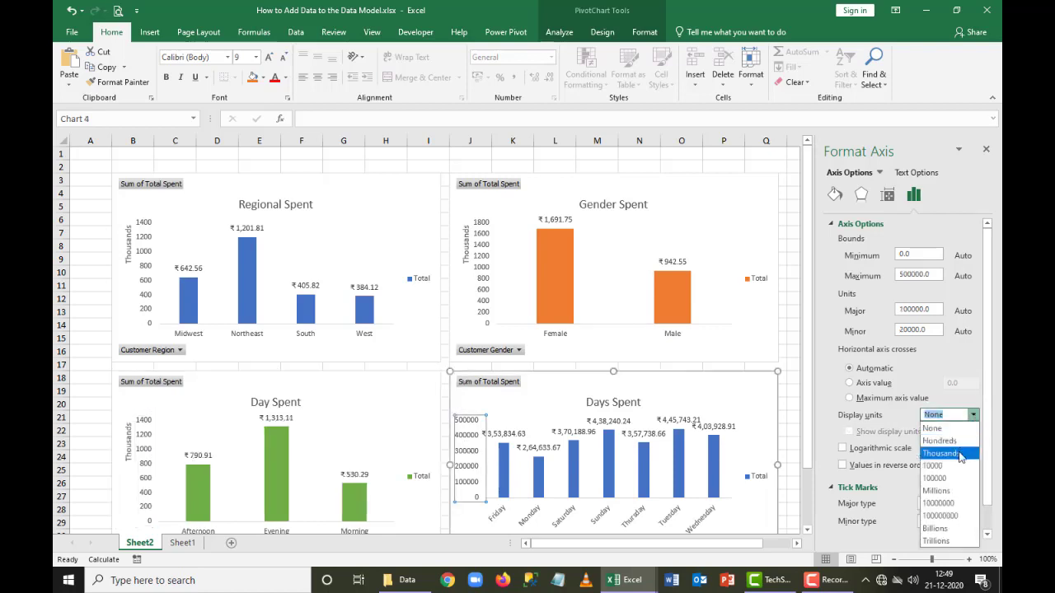
left_click(960, 456)
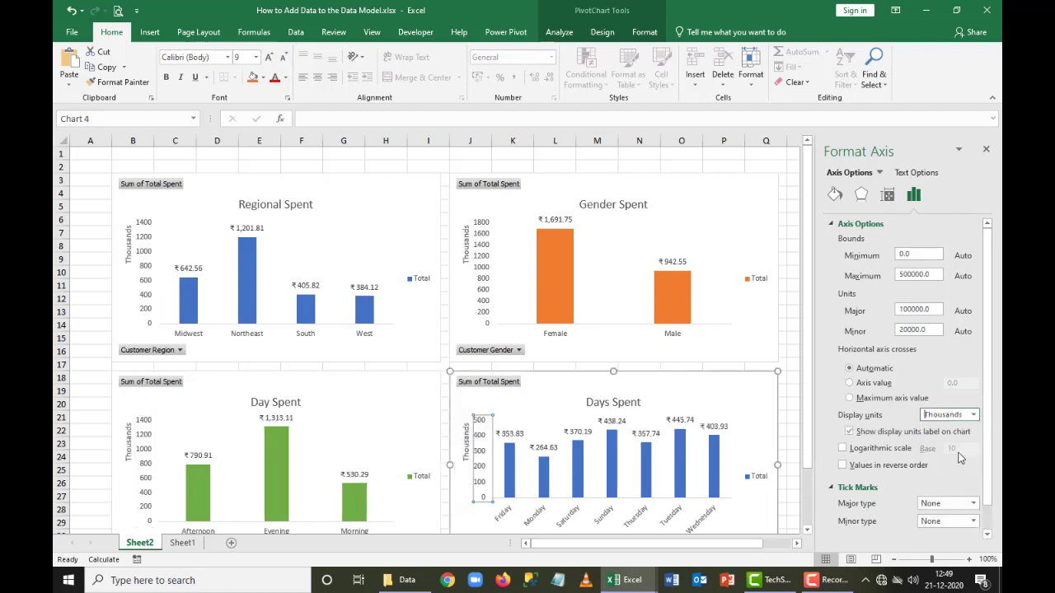
left_click(987, 151)
left_click(931, 375)
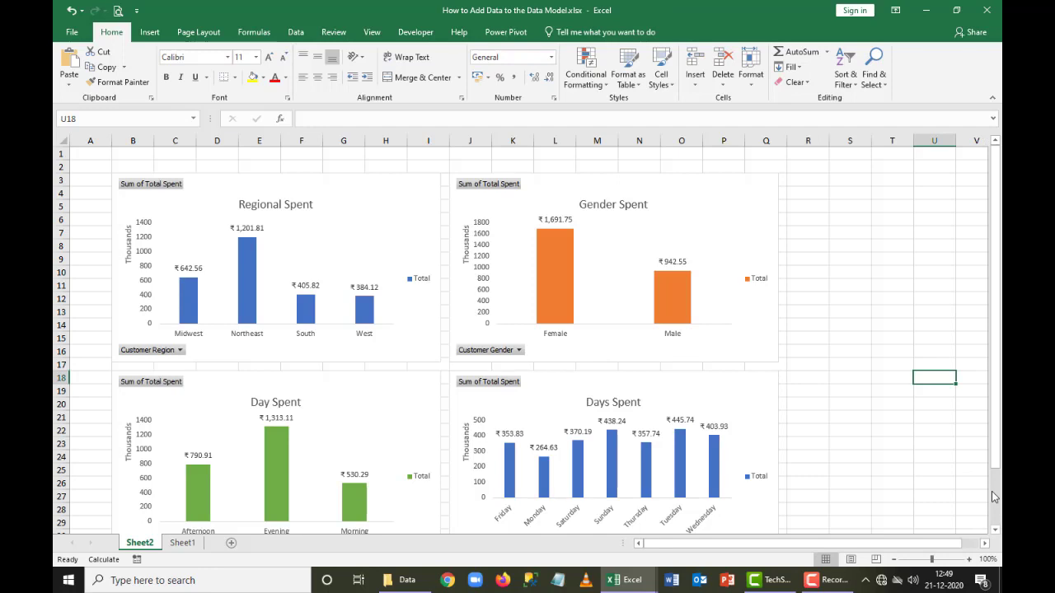
Step: Reorder the worksheets so that Sheet2 comes after Sheet1, and finish with Sheet1 displayed
left_click_drag(152, 547, 212, 548)
left_click(155, 543)
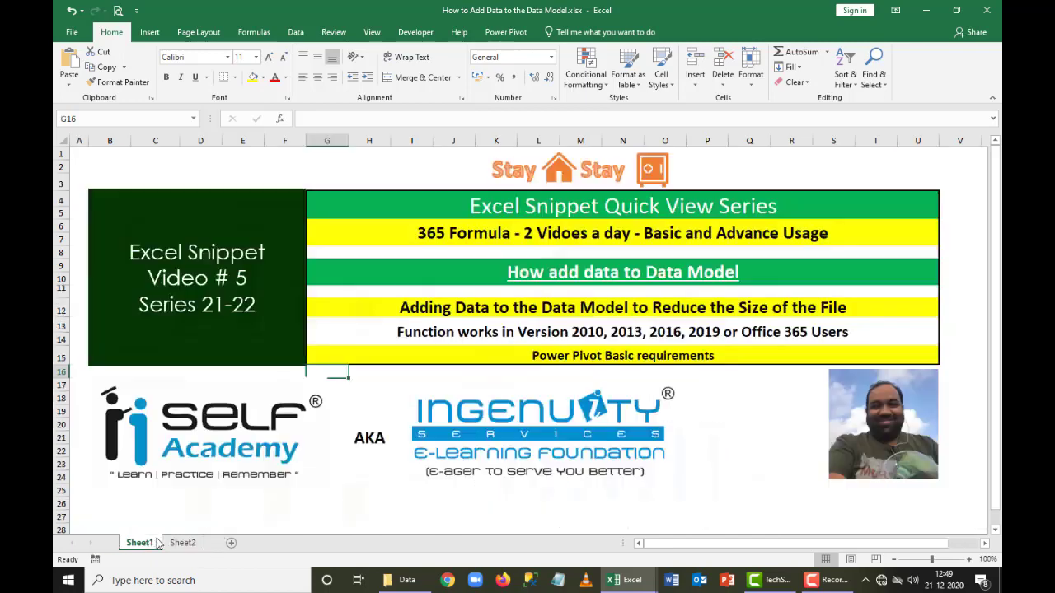
left_click(182, 543)
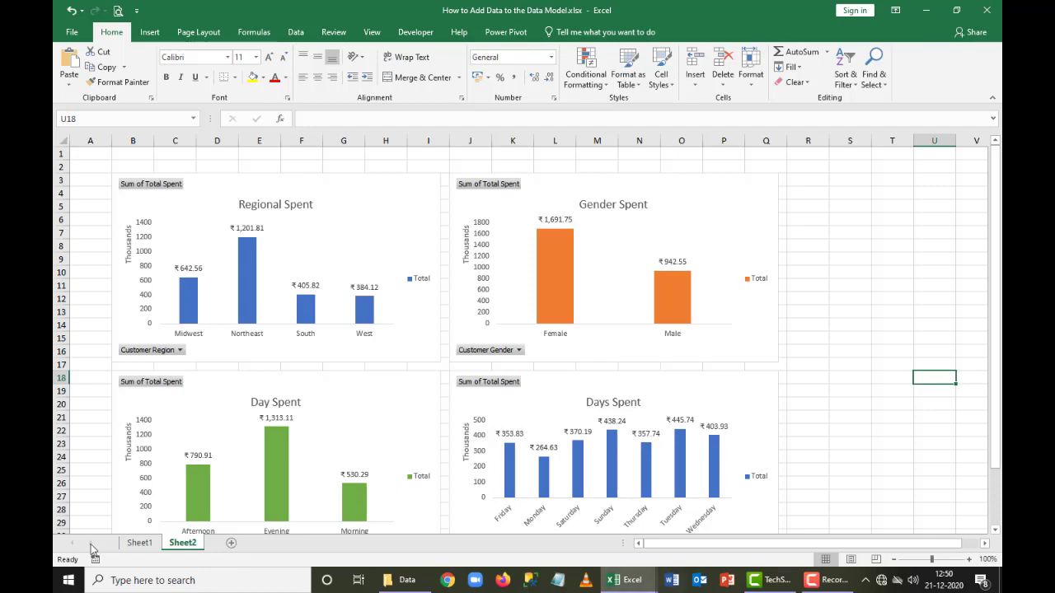
left_click(140, 544)
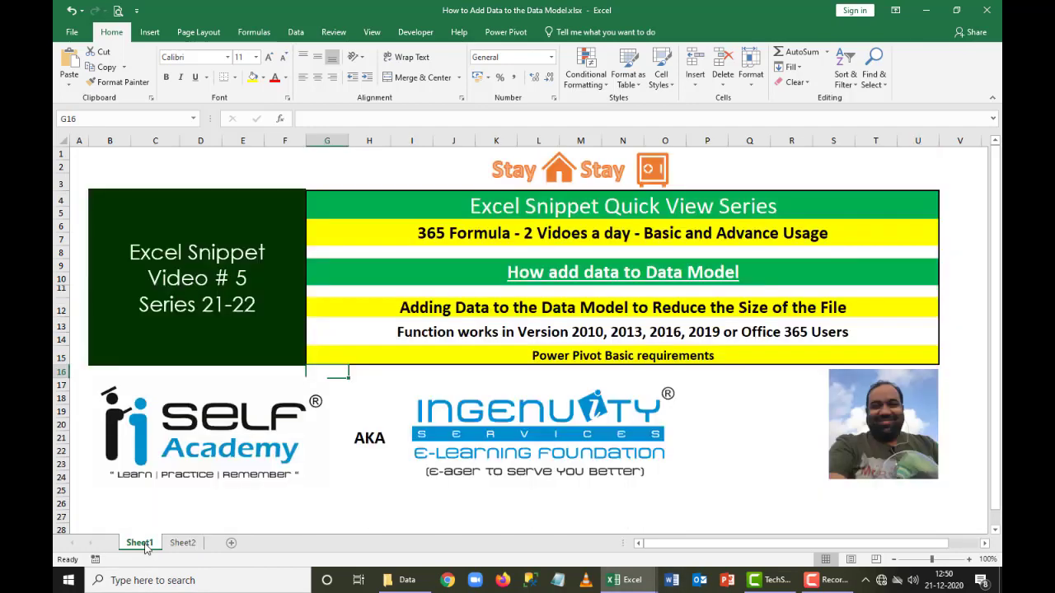